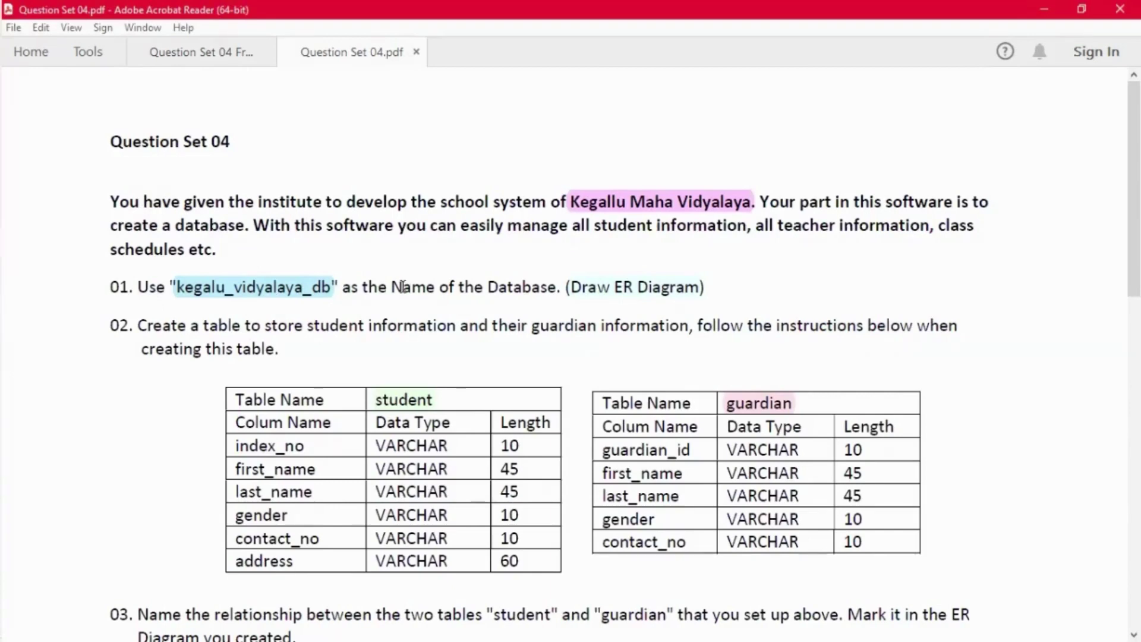
# - Switch to MySQL Workbench and create a new database model
pyautogui.moveTo(22, 340)
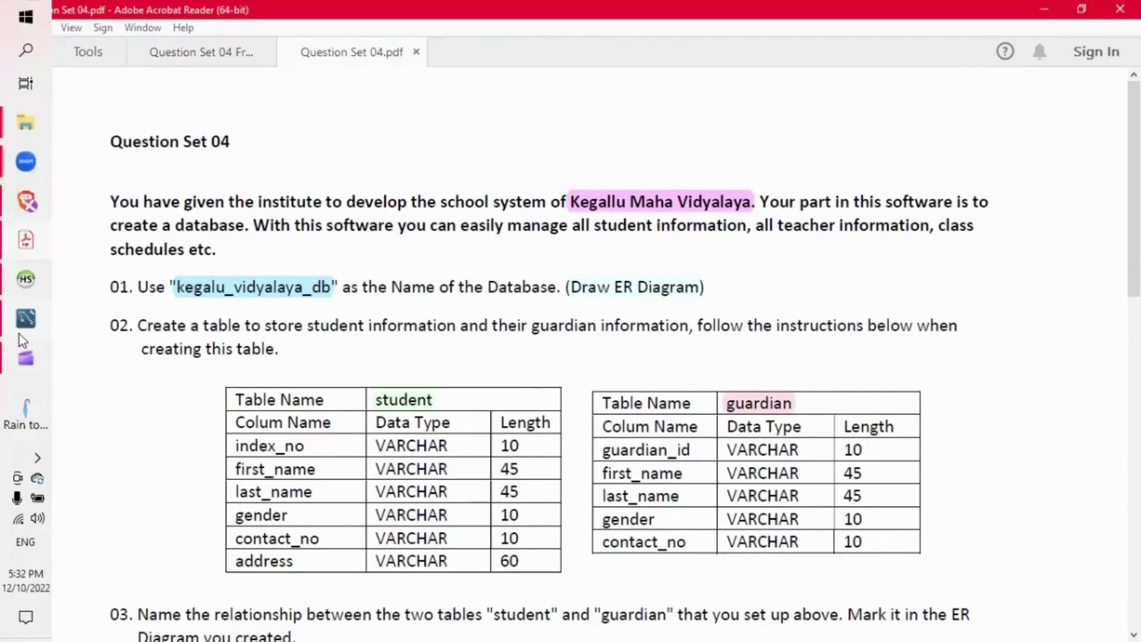
pyautogui.click(19, 334)
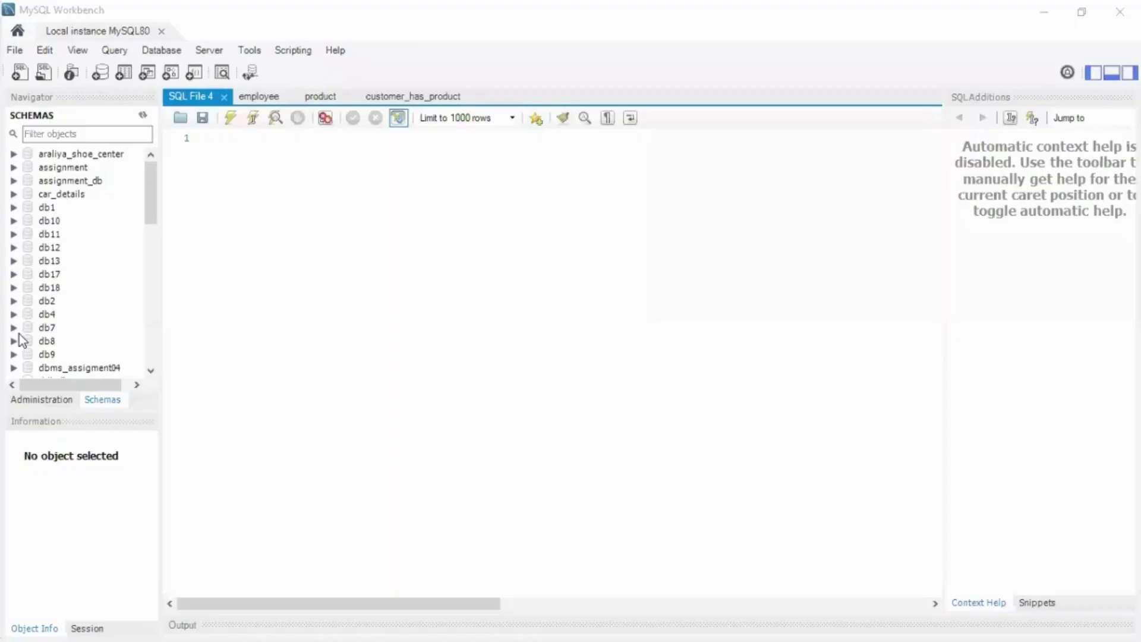
pyautogui.click(506, 271)
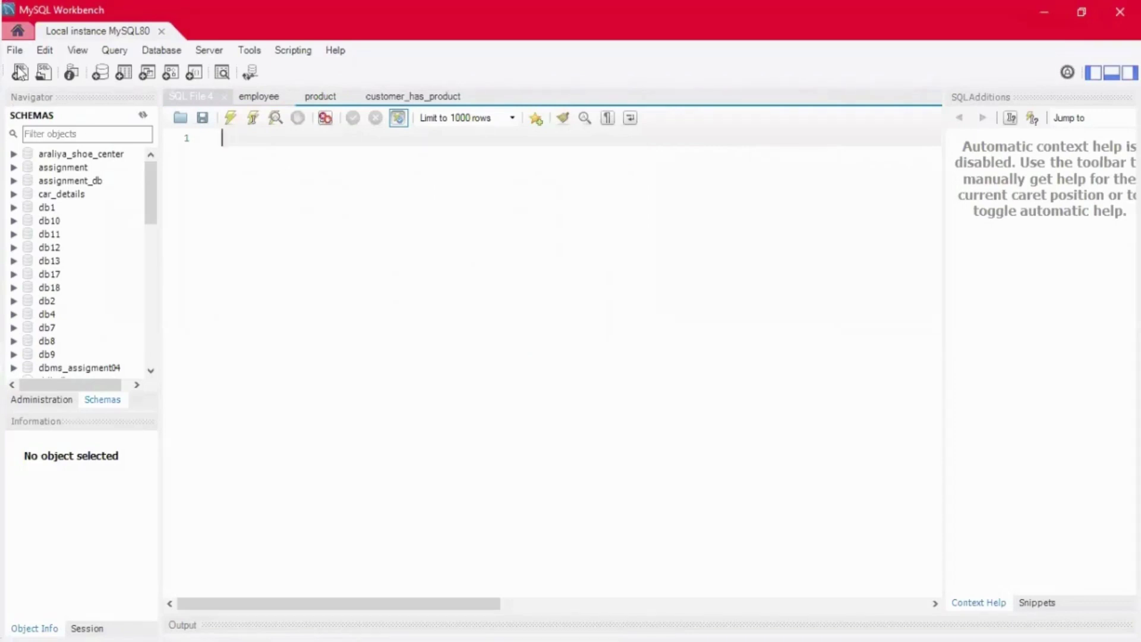
pyautogui.click(15, 51)
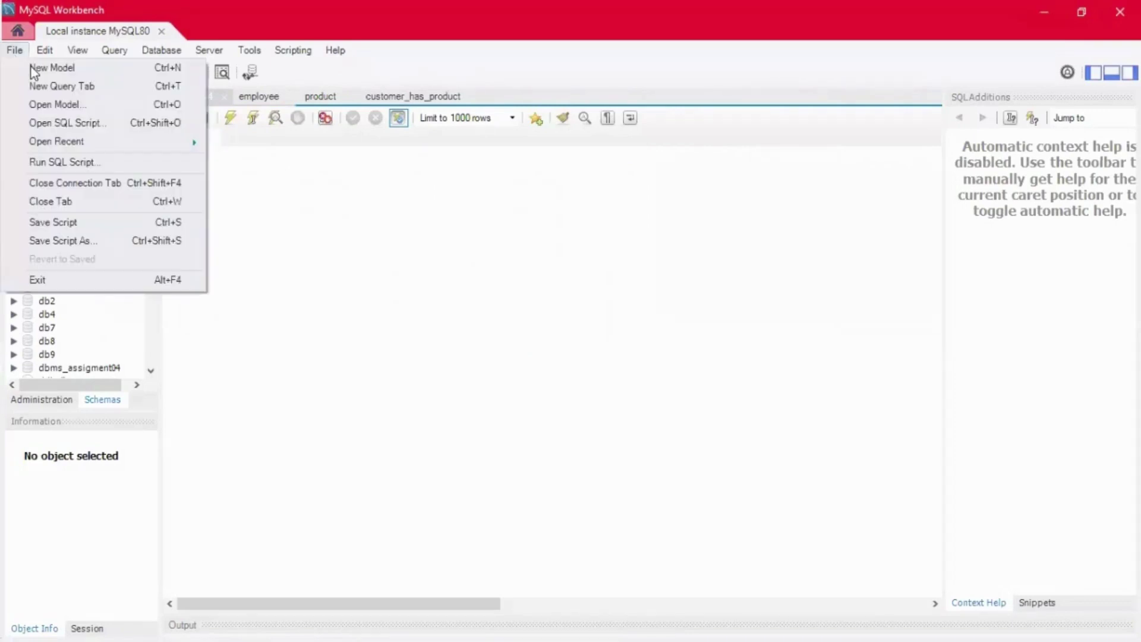
pyautogui.press('Escape')
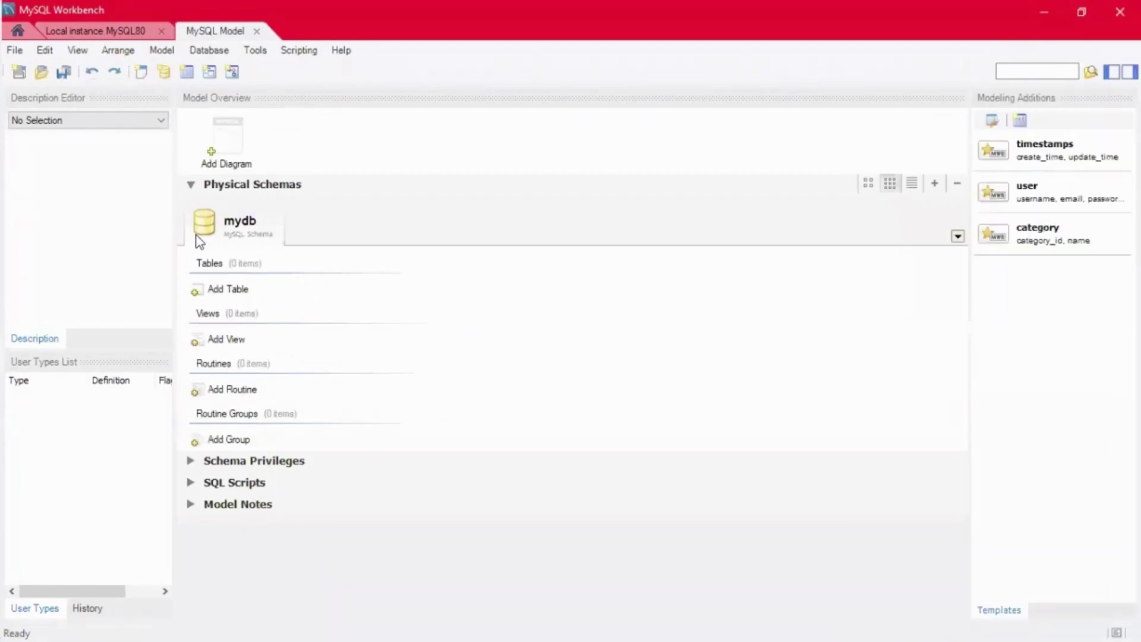
# - Rename the mydb schema to kegalu_vidyalaya_db, copying the name from Question Set 04.pdf, and update all references to it
pyautogui.doubleClick(253, 226)
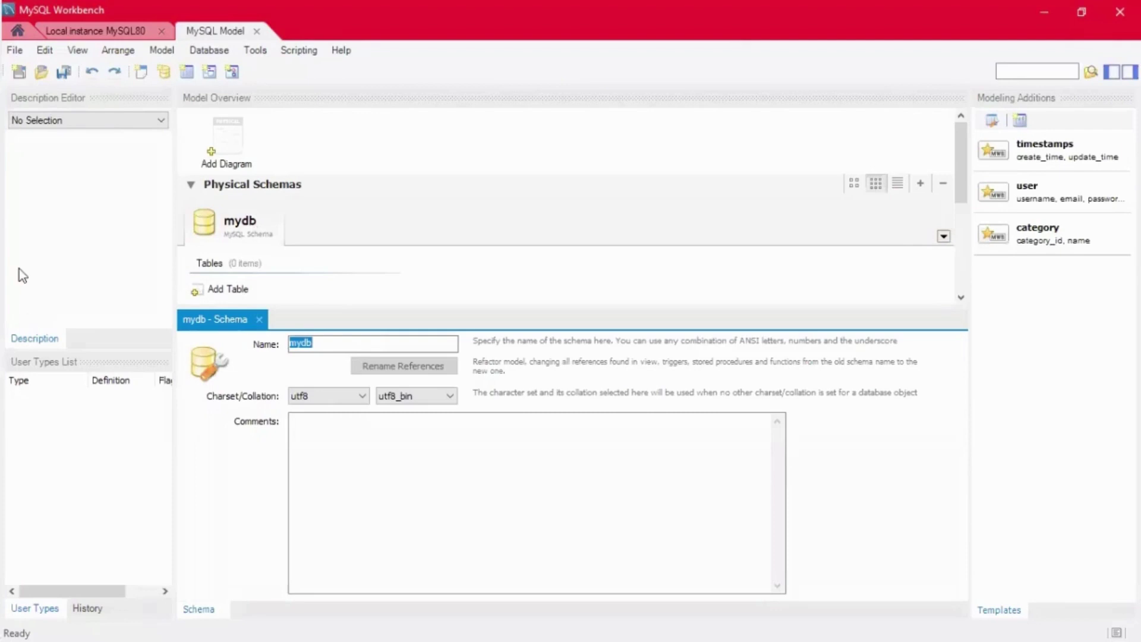
pyautogui.moveTo(1, 252)
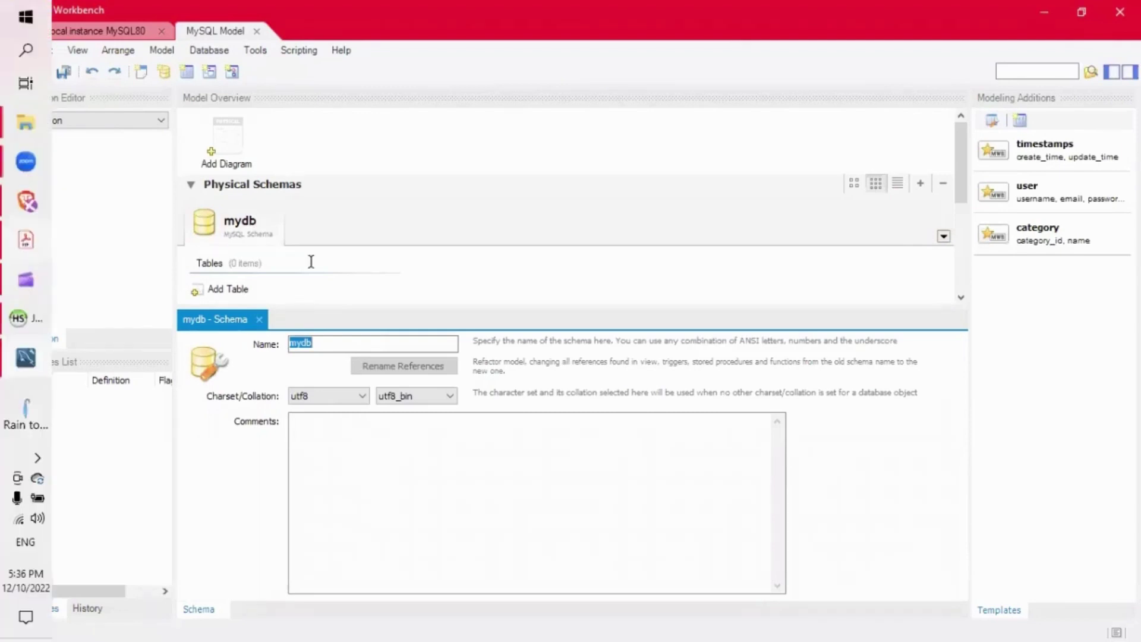
pyautogui.hotkey('alt', 'Tab')
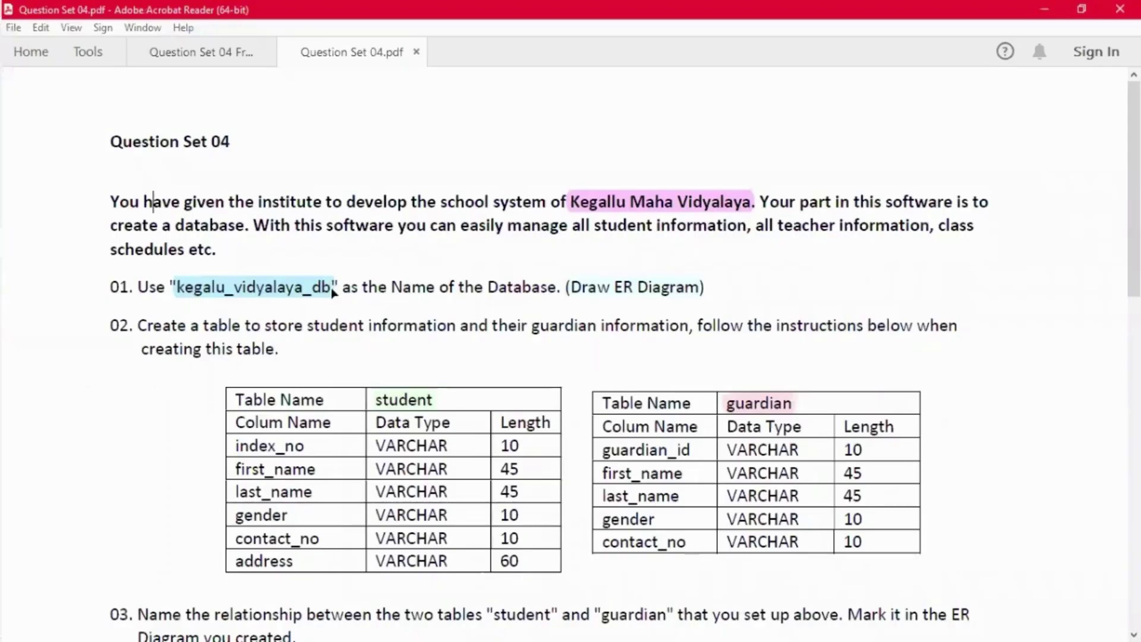
pyautogui.moveTo(334, 292); pyautogui.dragTo(180, 301)
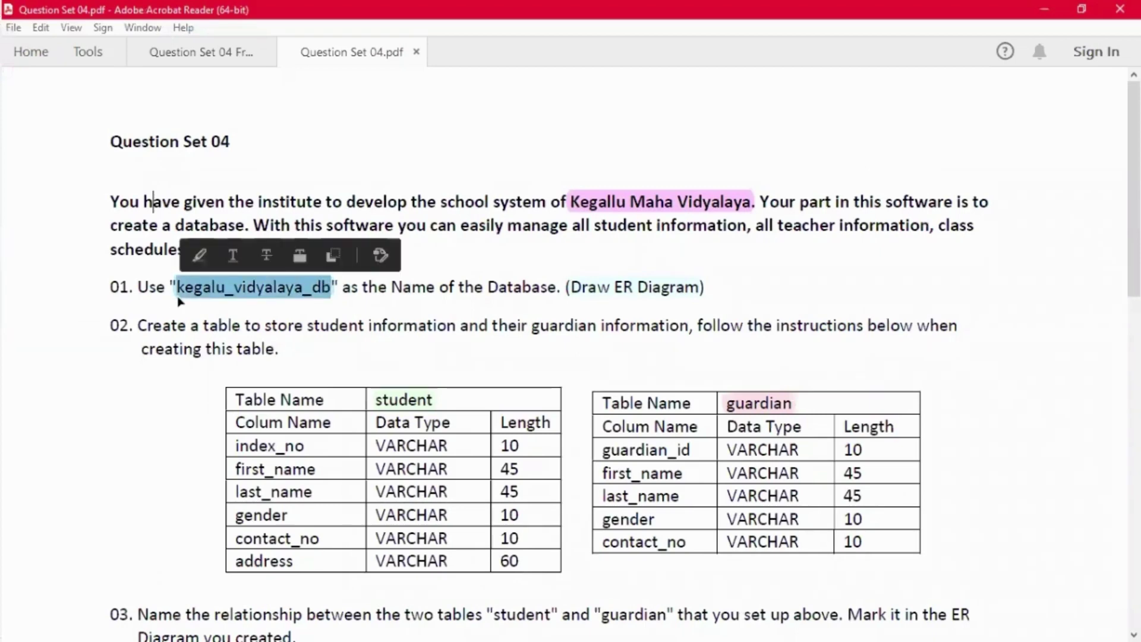
pyautogui.click(287, 308)
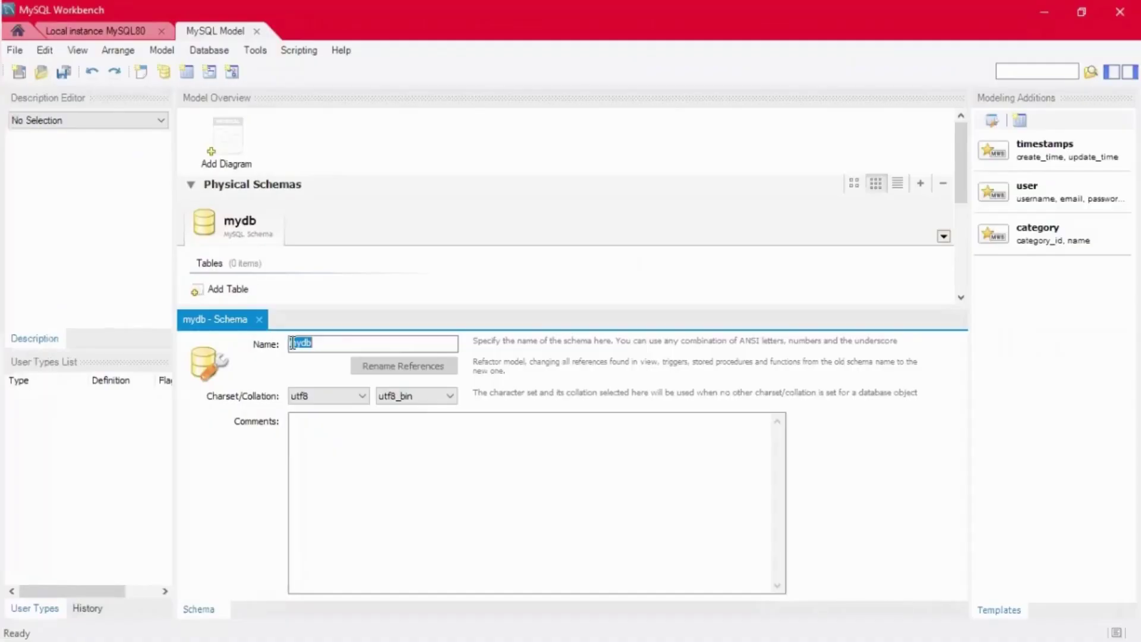
pyautogui.write('kegalu_vidyalaya_db')
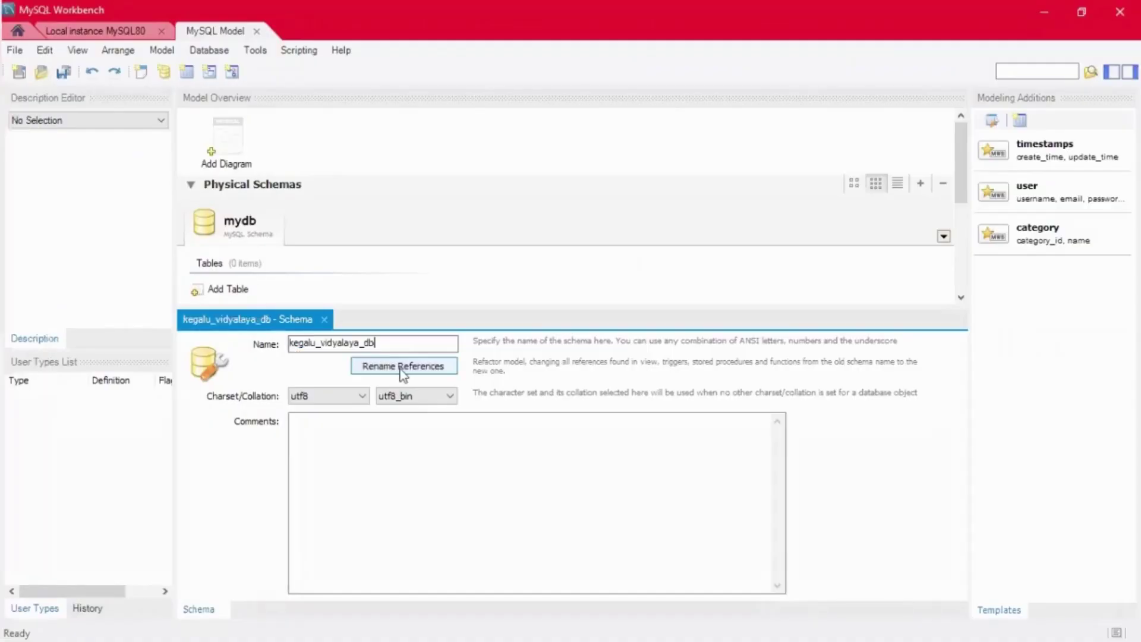
pyautogui.click(402, 365)
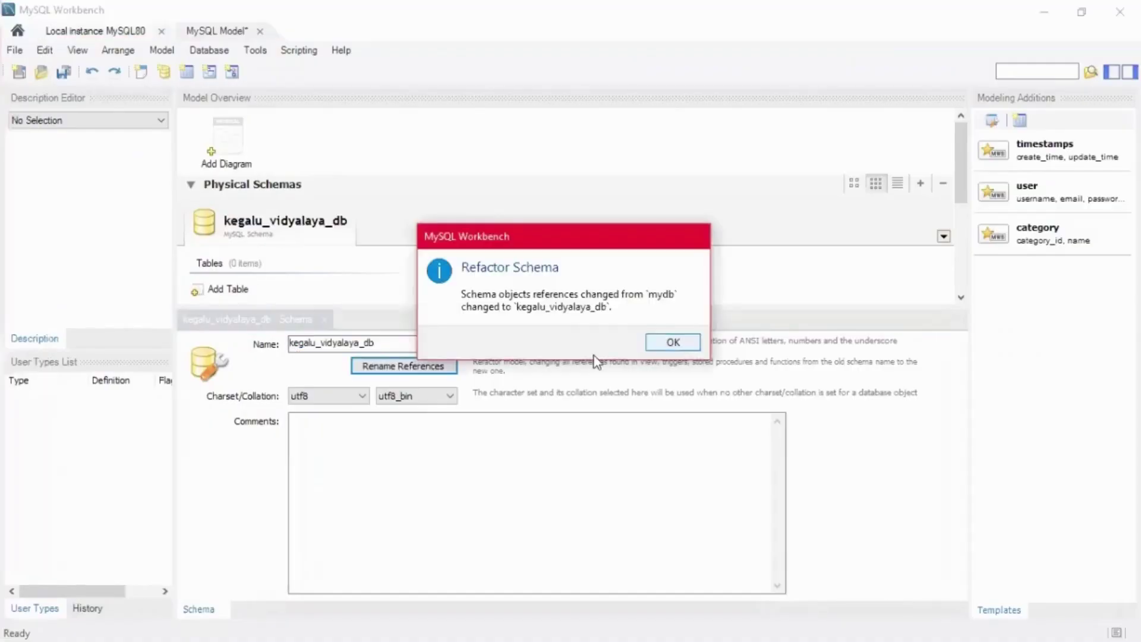
pyautogui.press('Return')
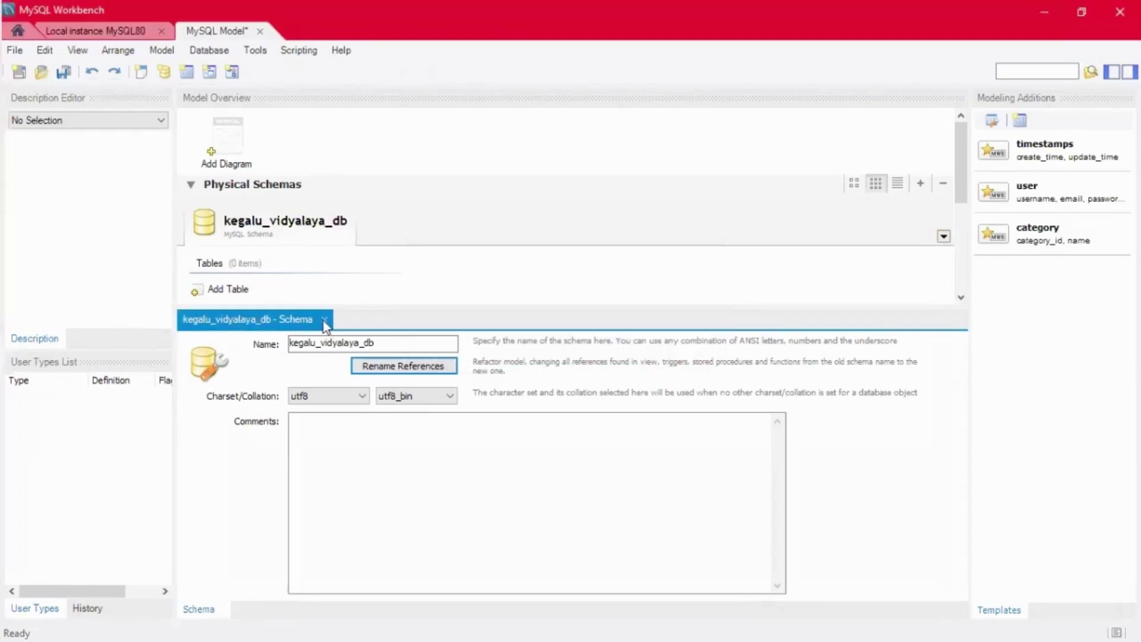
# - Close the schema editor and add a new EER diagram to the model
pyautogui.click(325, 320)
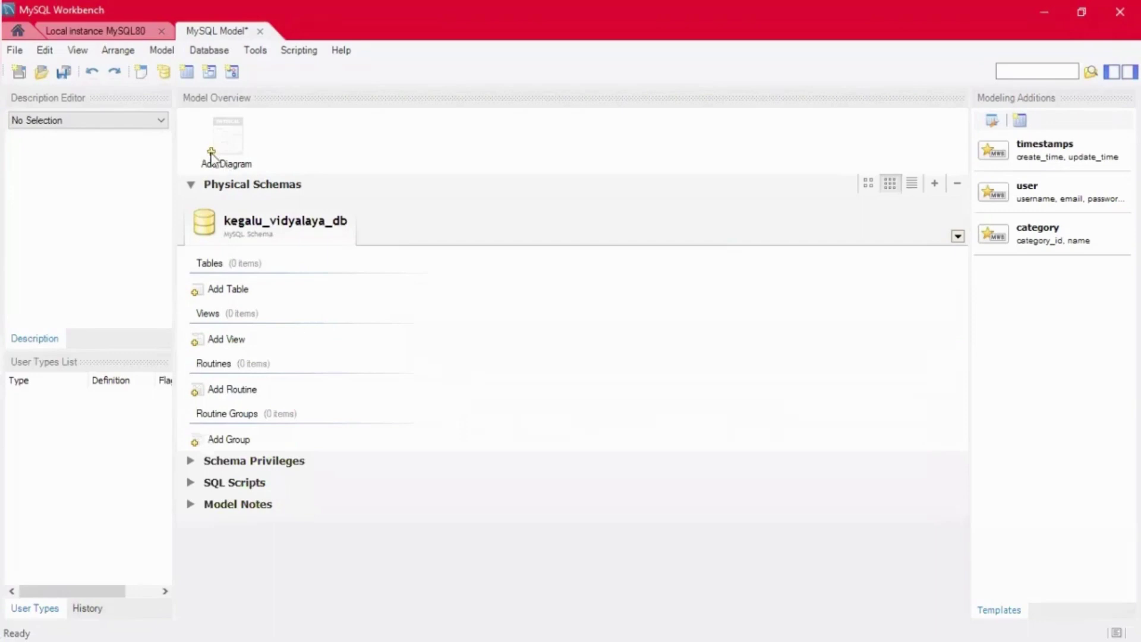
pyautogui.doubleClick(211, 154)
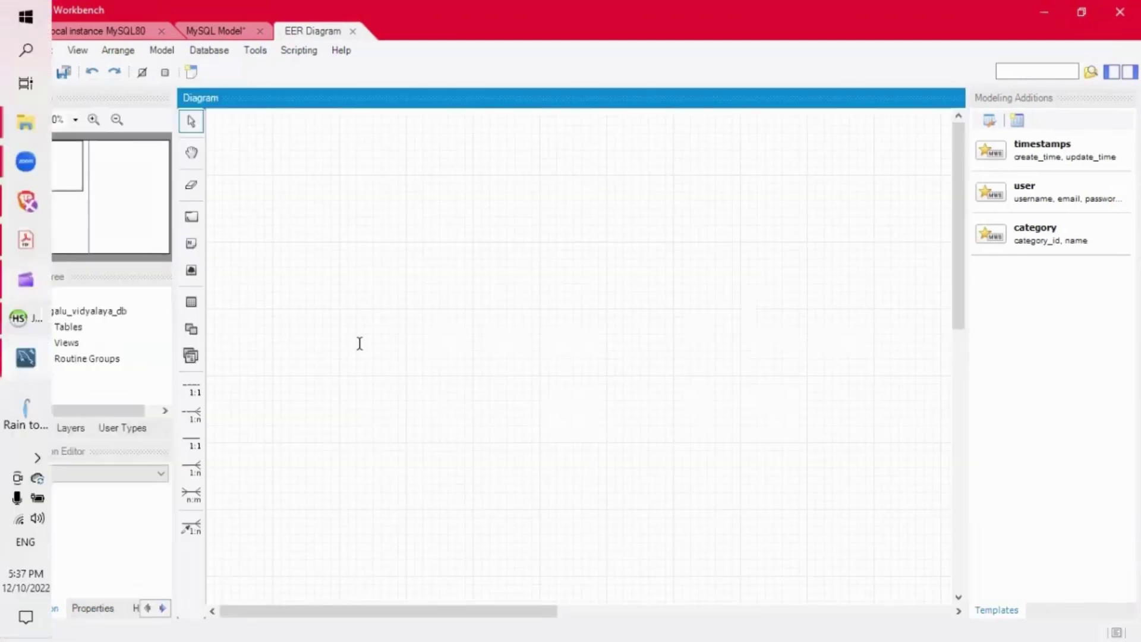
# - Switch to Acrobat Reader and copy the column name index_no from the student table specification in Question Set 04.pdf
pyautogui.hotkey('alt', 'Tab')
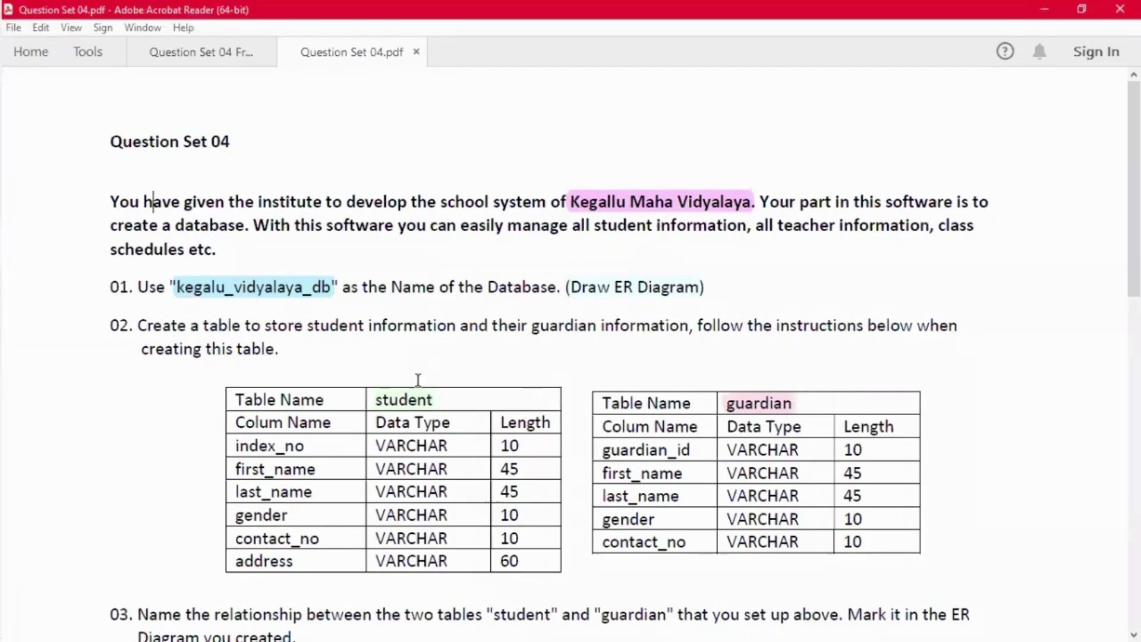
pyautogui.scroll(-1, 418, 380)
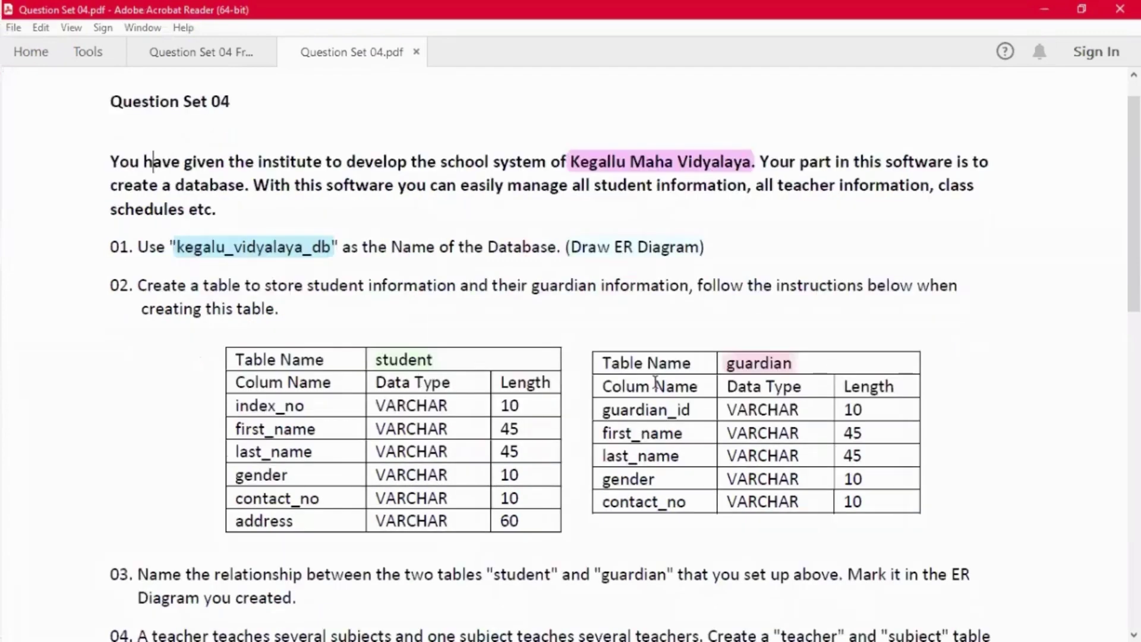
pyautogui.scroll(-1, 368, 381)
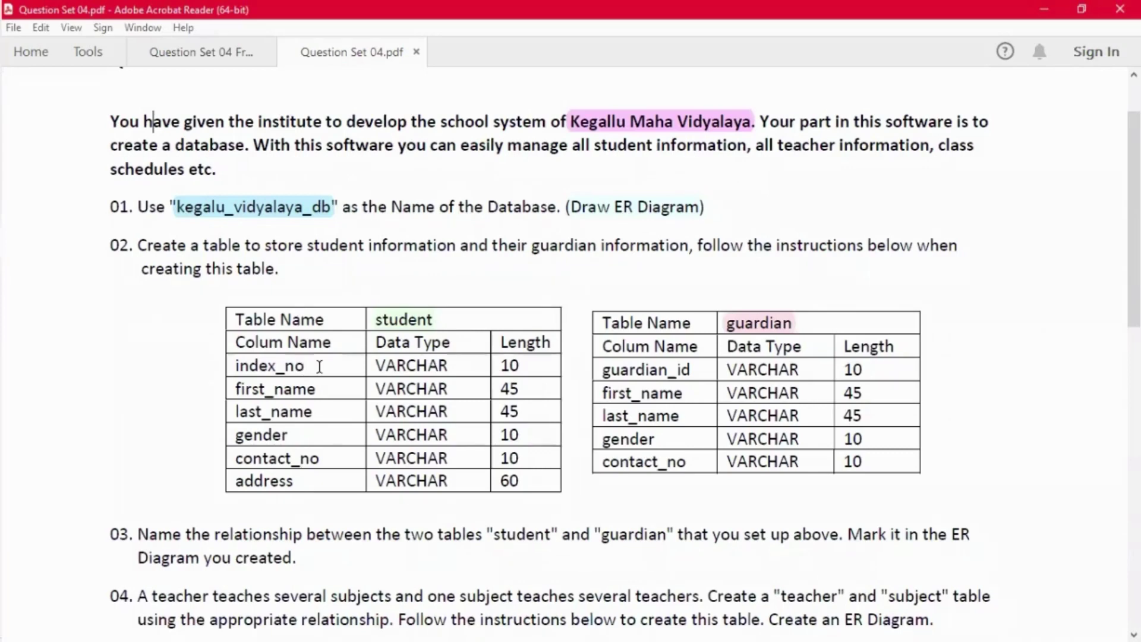
pyautogui.click(309, 367)
pyautogui.press('Down')
pyautogui.moveTo(307, 367); pyautogui.dragTo(235, 370)
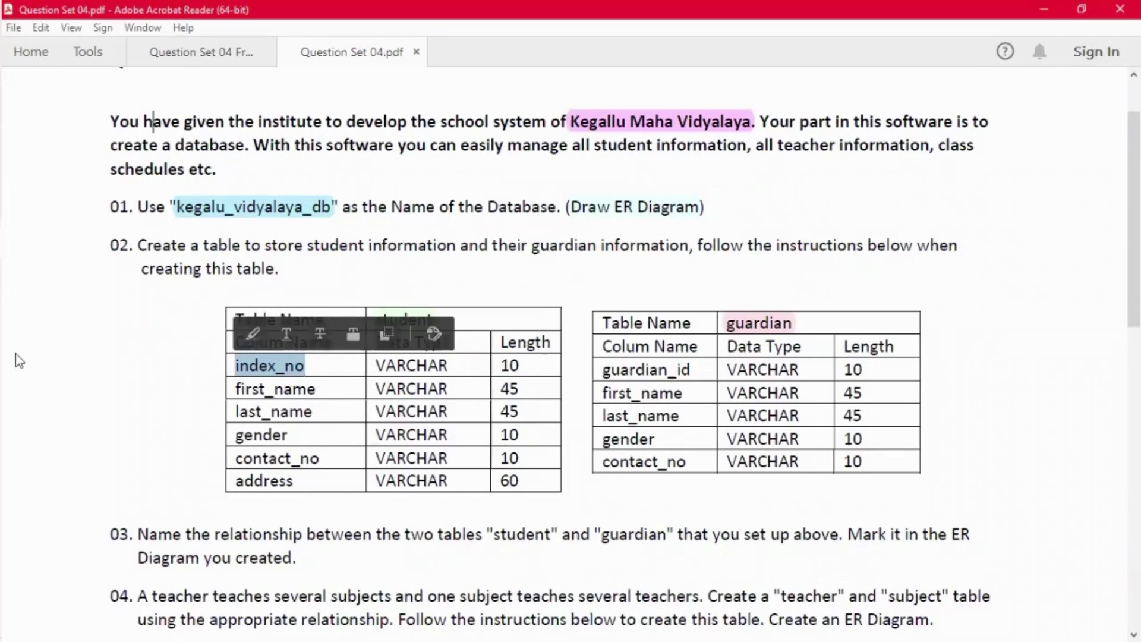
# - Switch back to MySQL Workbench, place a new table on the EER diagram and name it student
pyautogui.hotkey('alt', 'Tab')
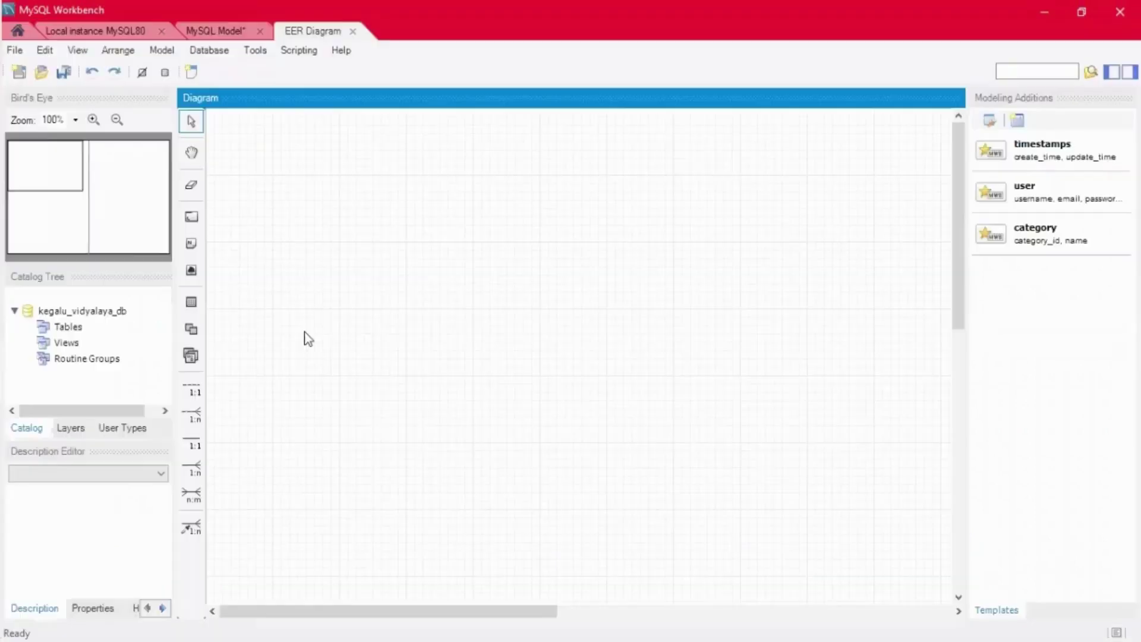
pyautogui.press('t')
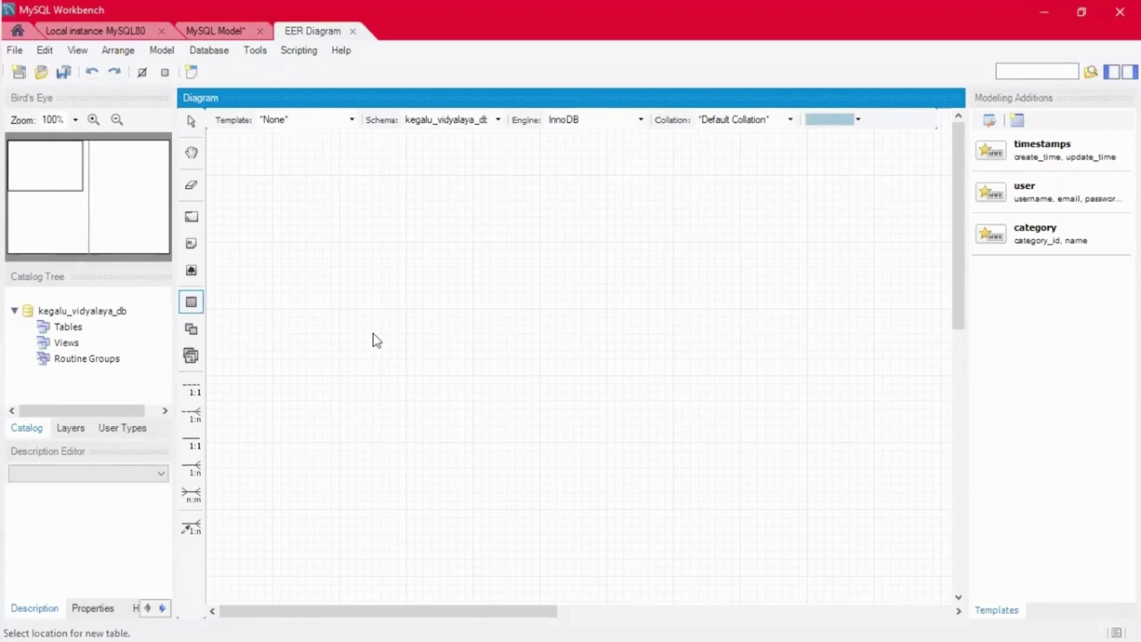
pyautogui.click(369, 254)
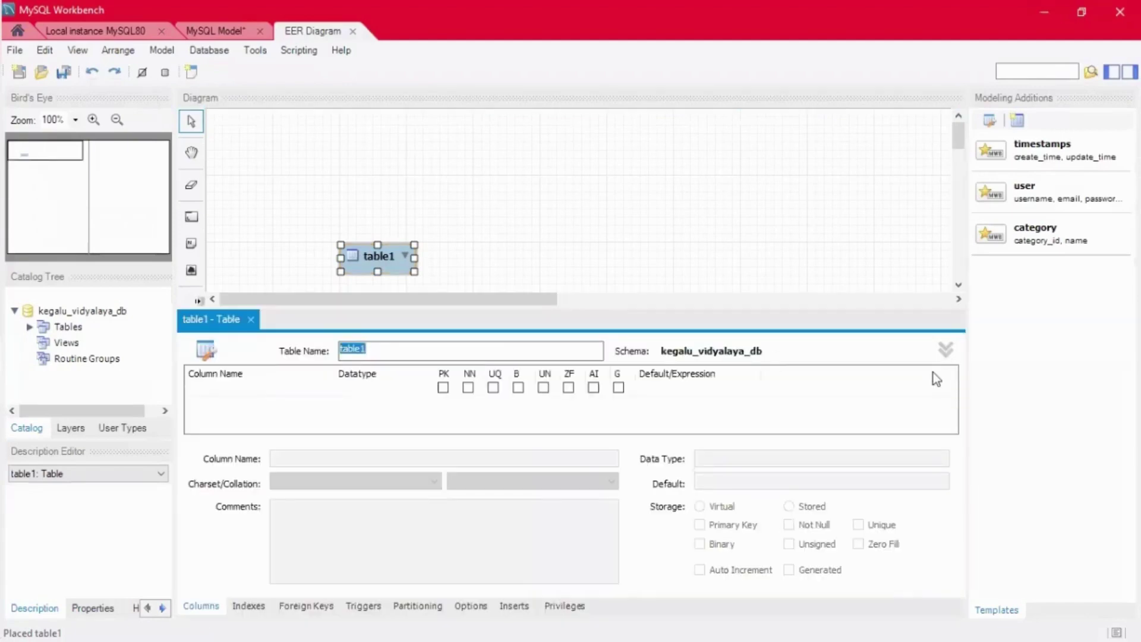
pyautogui.click(946, 349)
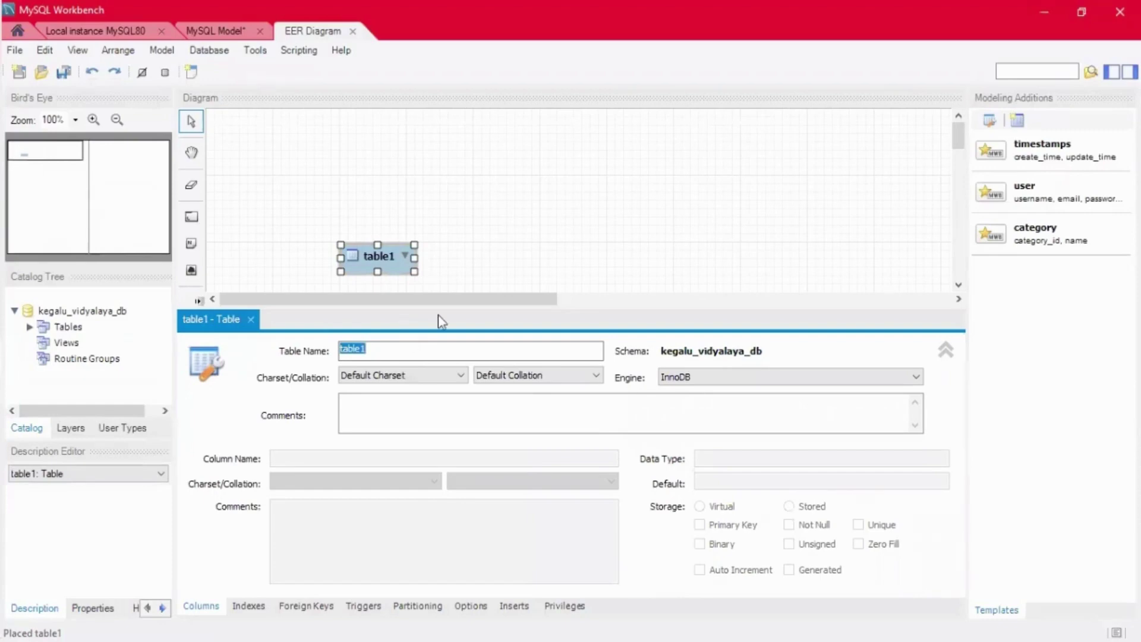
pyautogui.click(945, 351)
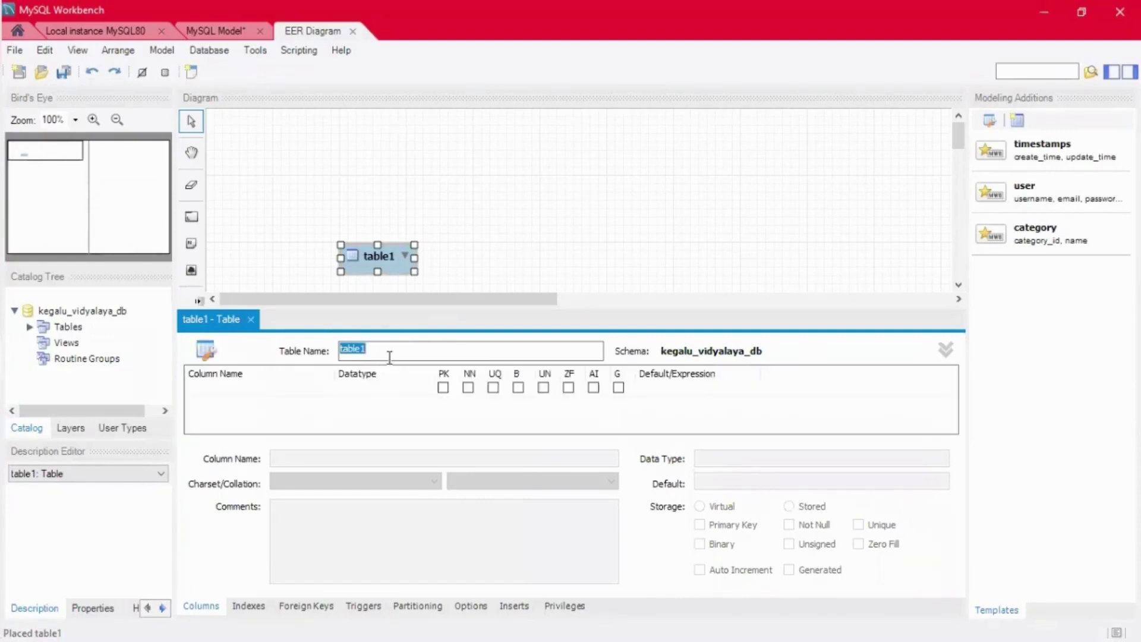
pyautogui.write('student')
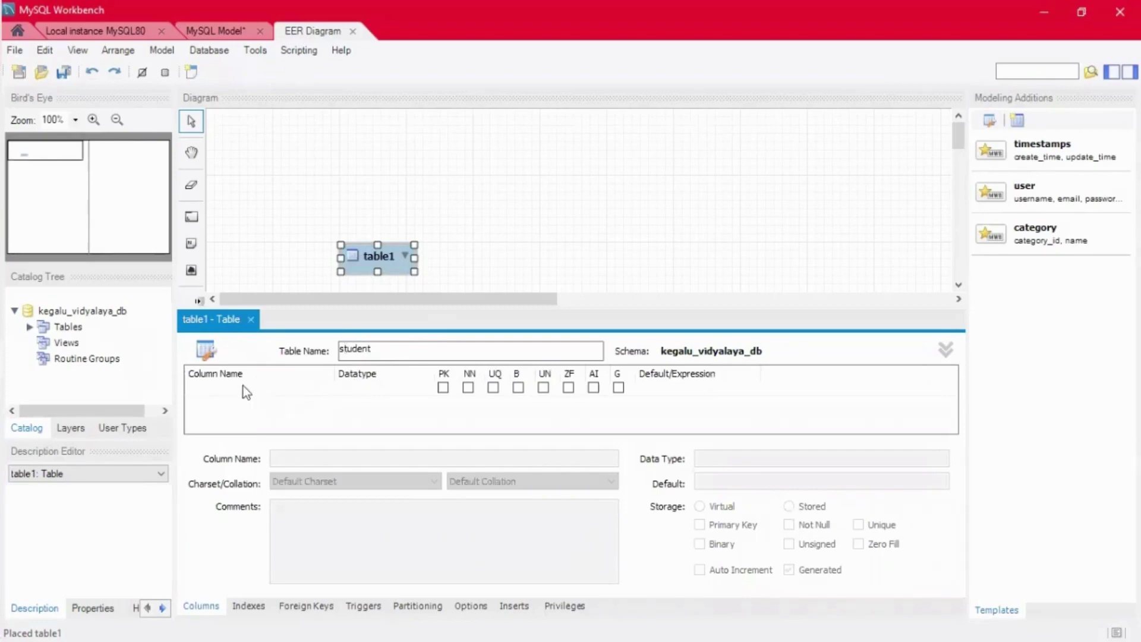
# - Add the primary key column index_no to the student table with data type VARCHAR(10)
pyautogui.doubleClick(243, 387)
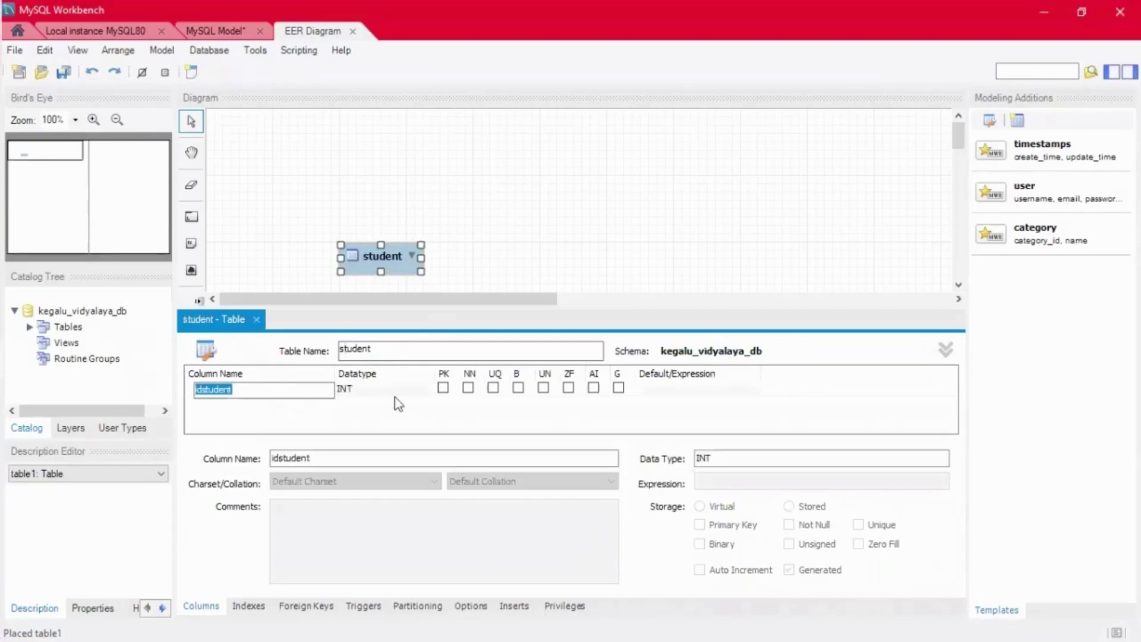
pyautogui.write('index_no')
pyautogui.press('Return')
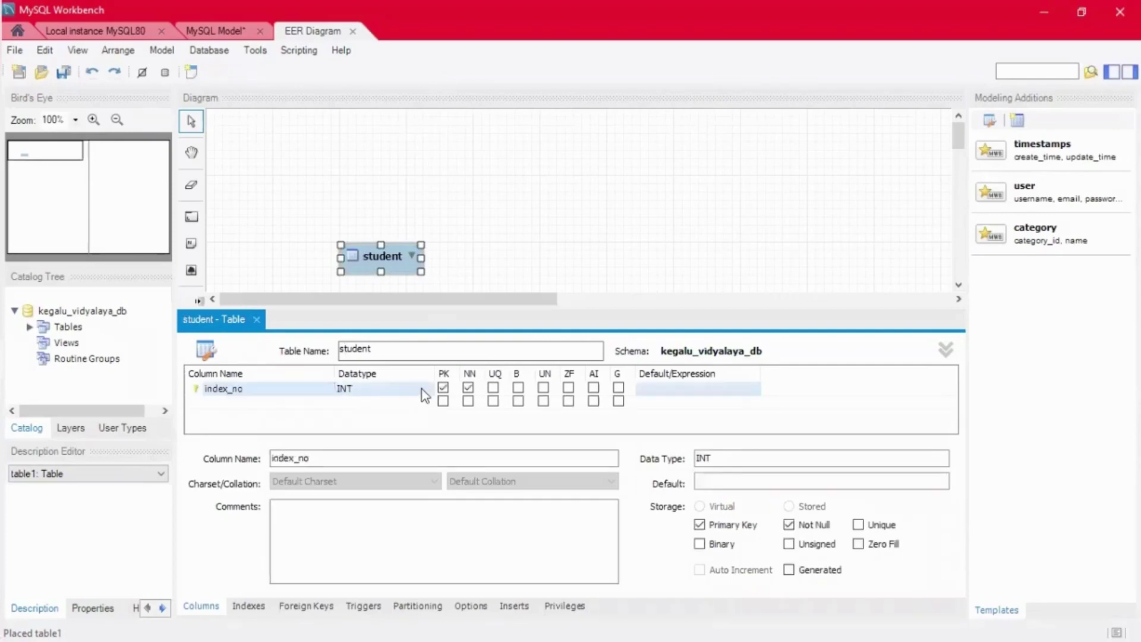
pyautogui.click(422, 390)
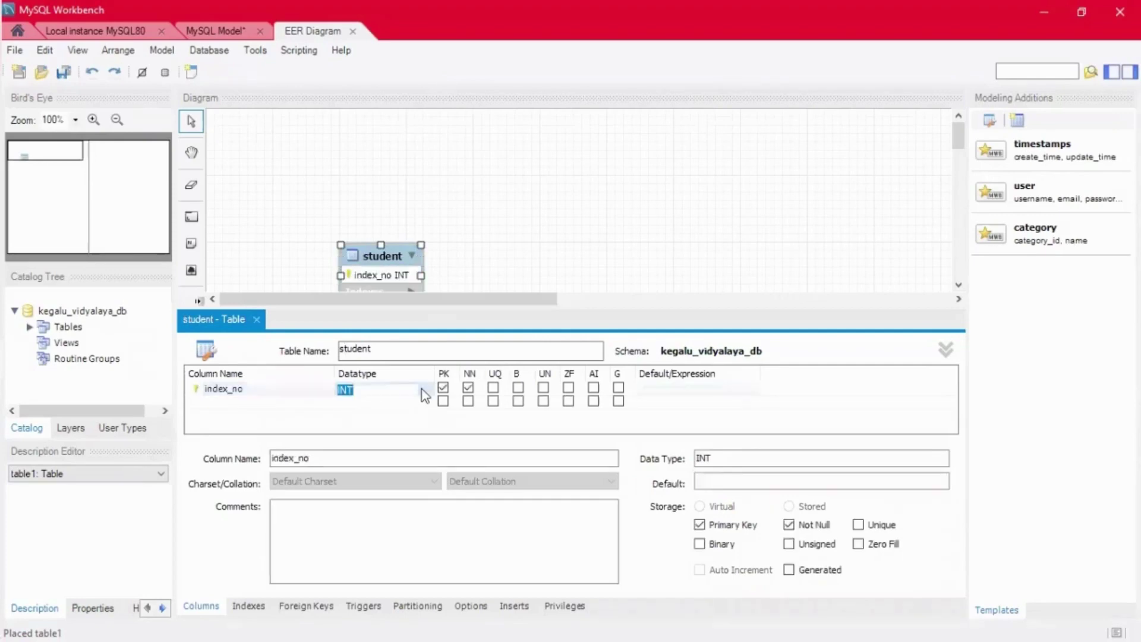
pyautogui.click(425, 392)
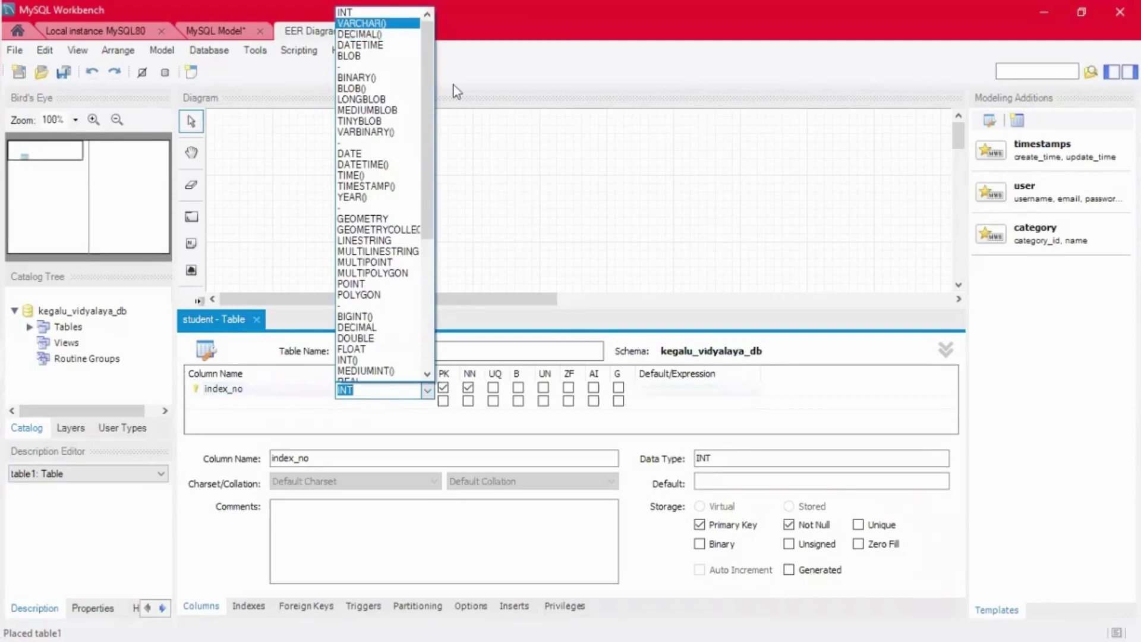
pyautogui.click(363, 23)
pyautogui.write('10')
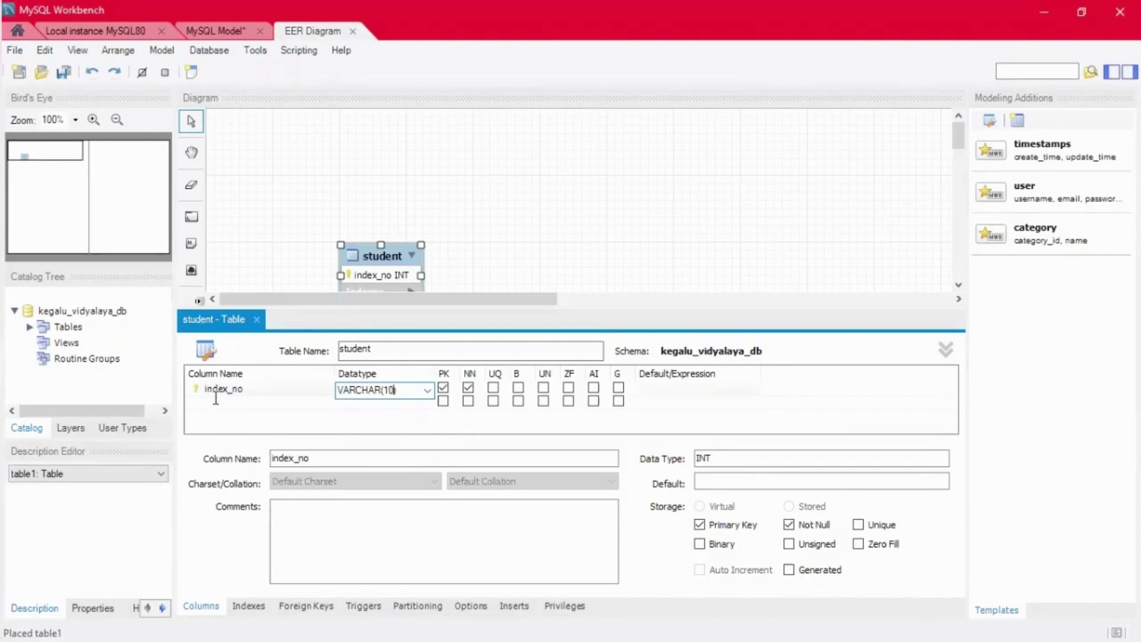
pyautogui.press('Return')
# - Add a VARCHAR(45) column first_name to the student table, copying its name from the specification in Question Set 04.pdf
pyautogui.moveTo(16, 326)
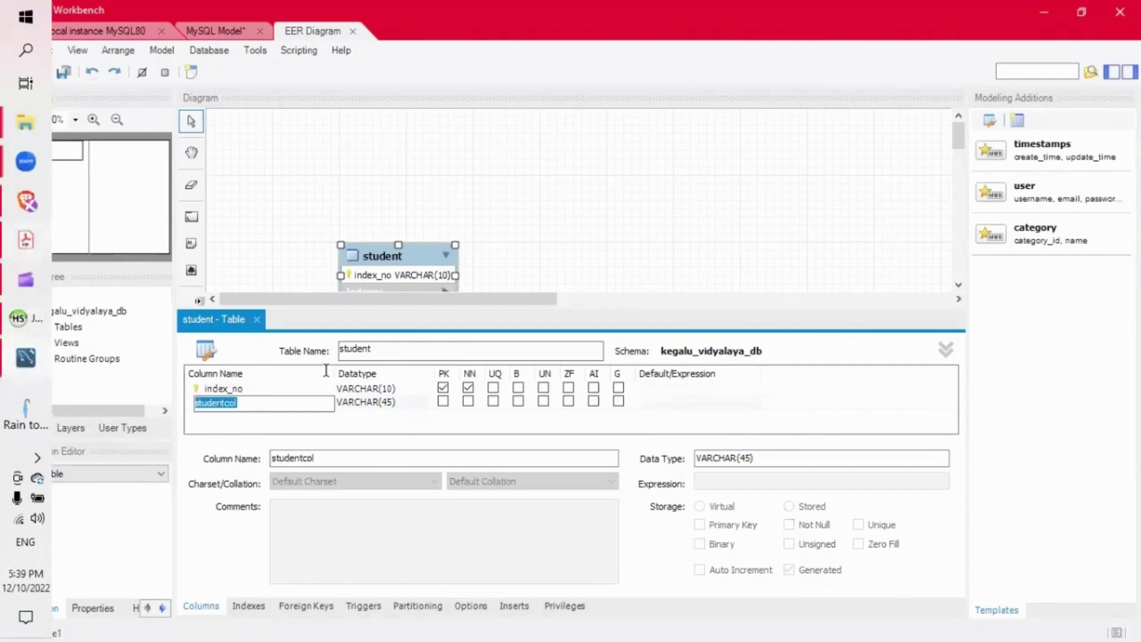
pyautogui.hotkey('alt', 'Tab')
pyautogui.doubleClick(212, 385)
pyautogui.hotkey('ctrl', 'c')
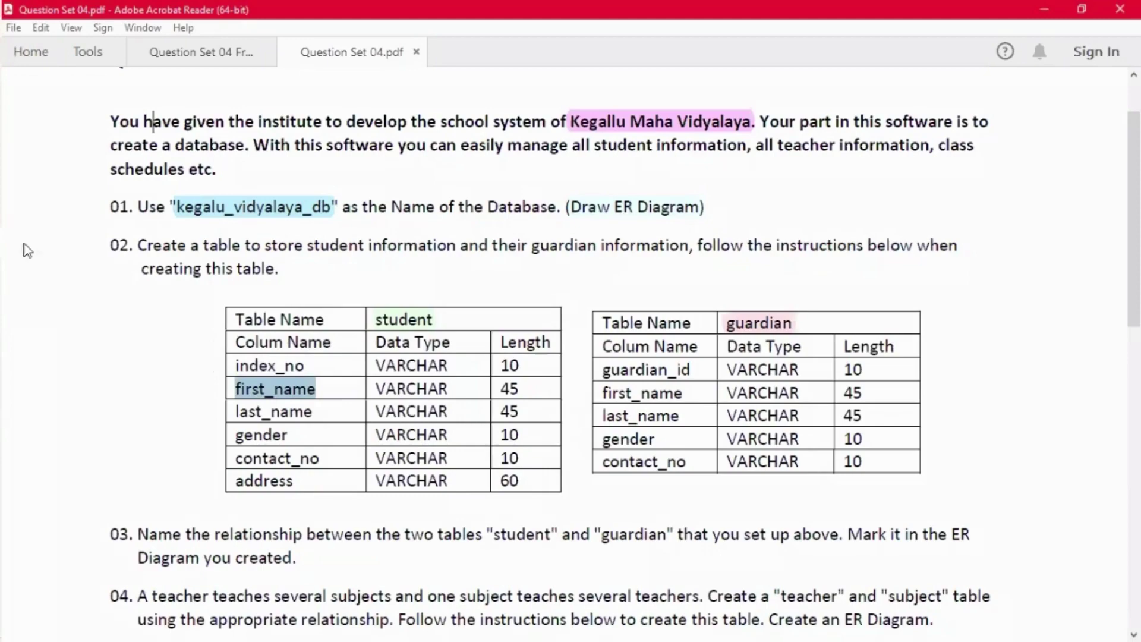
pyautogui.moveTo(25, 250)
pyautogui.click(26, 356)
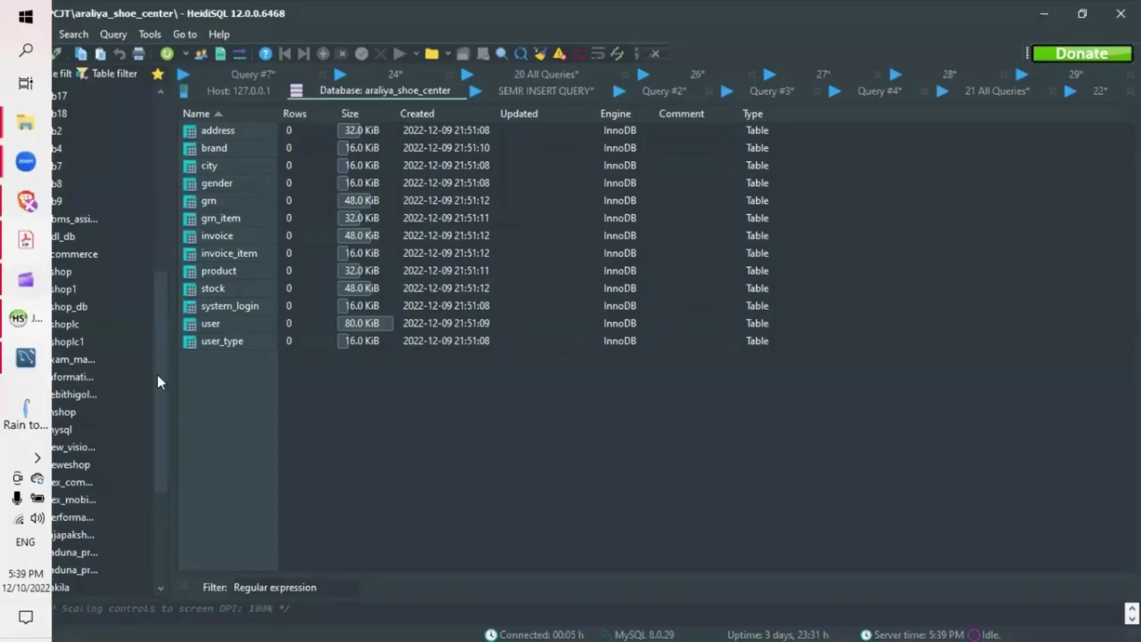
pyautogui.hotkey('alt', 'Tab')
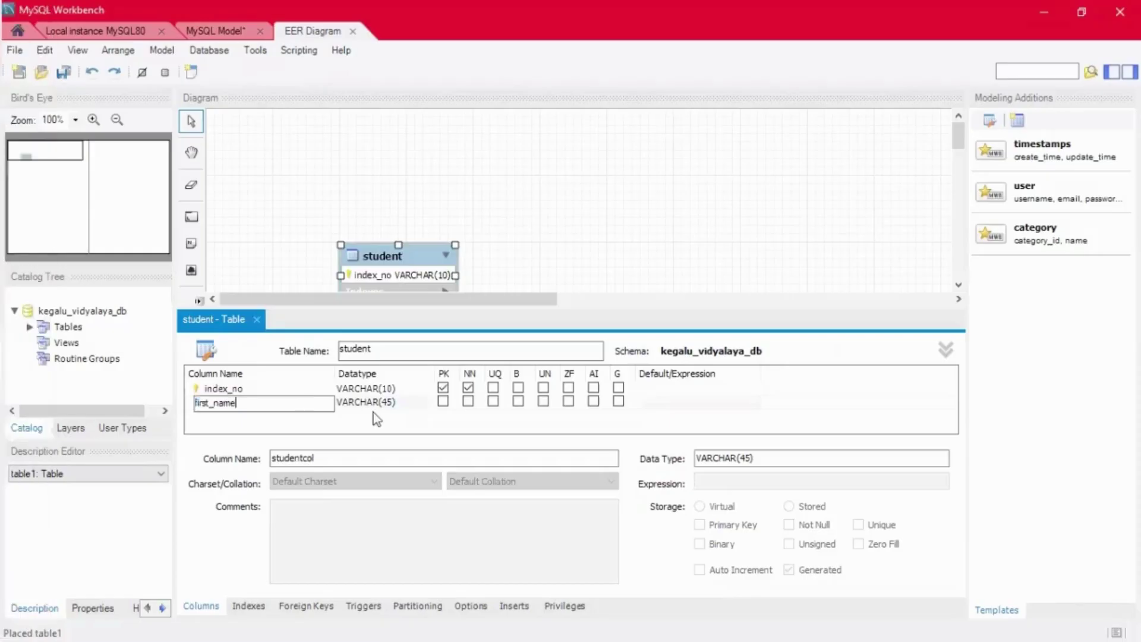
pyautogui.click(227, 417)
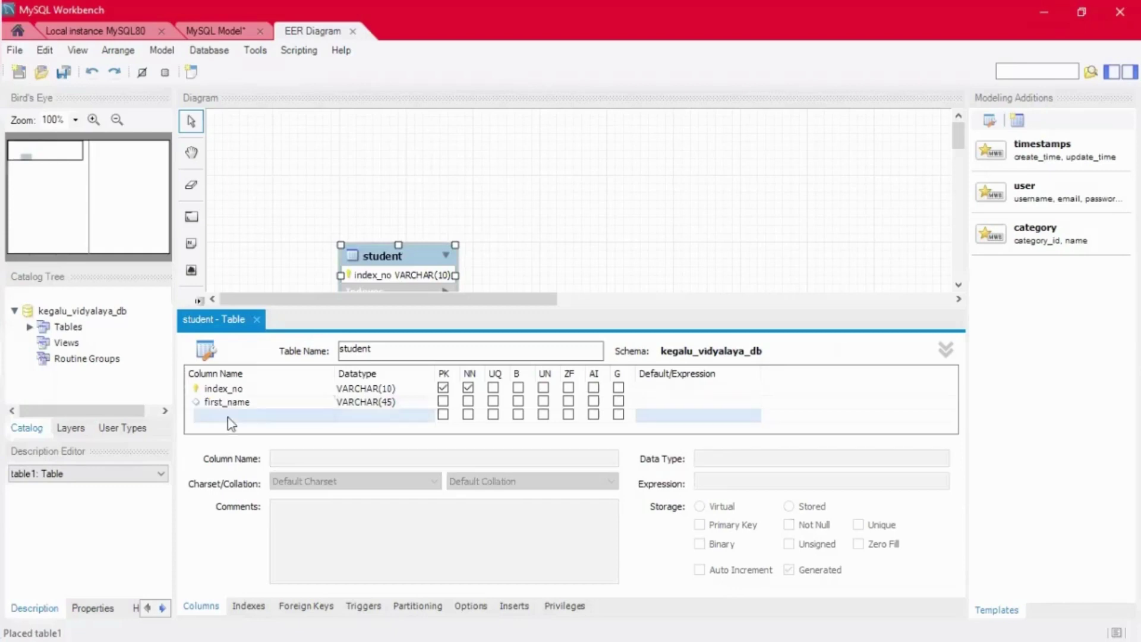
# - Add a VARCHAR(45) column last_name to the student table by pasting the copied first_name and editing it
pyautogui.click(228, 416)
pyautogui.hotkey('ctrl', 'v')
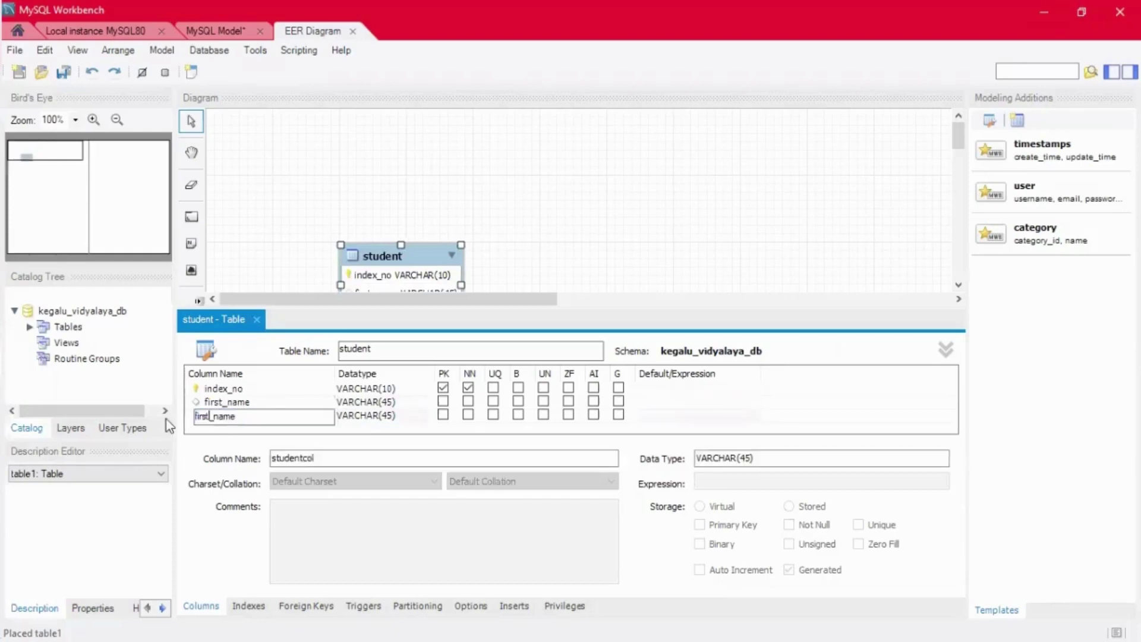
pyautogui.moveTo(195, 416); pyautogui.dragTo(209, 417)
pyautogui.write('last')
pyautogui.click(231, 430)
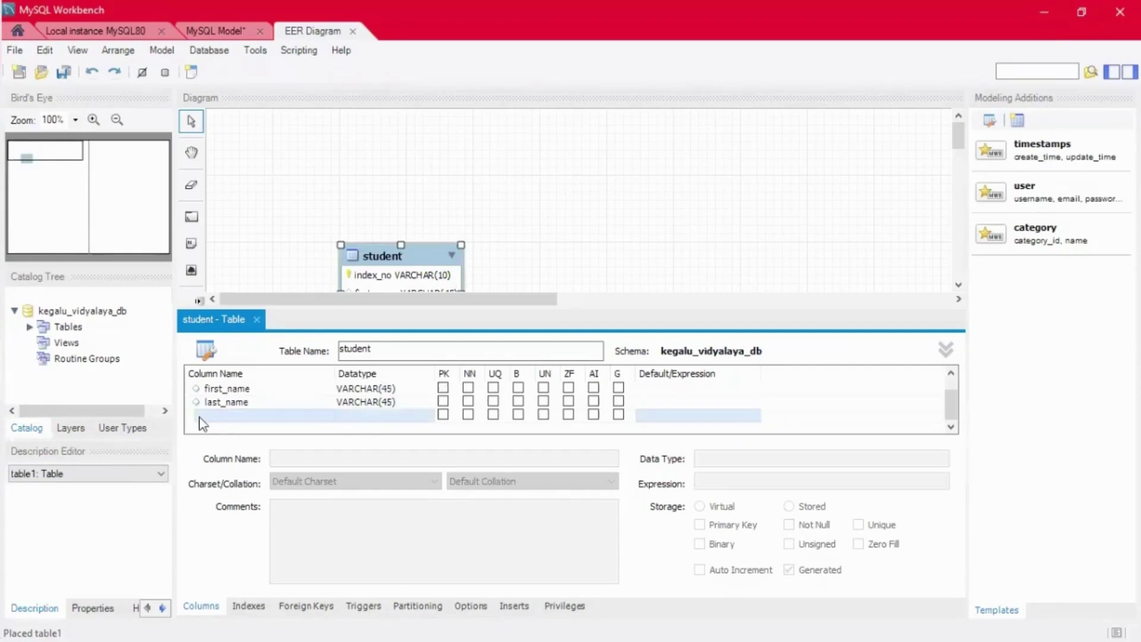
# - Check the student table specification in Question Set 04.pdf, return to MySQL Workbench and add a column named gender
pyautogui.moveTo(17, 302)
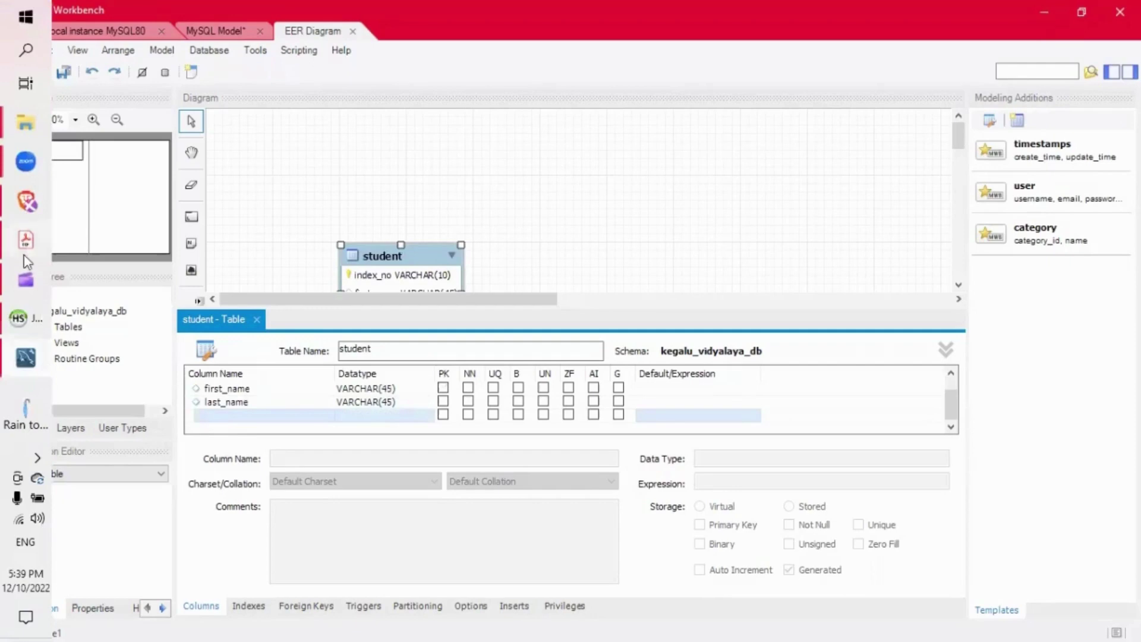
pyautogui.hotkey('alt', 'Tab')
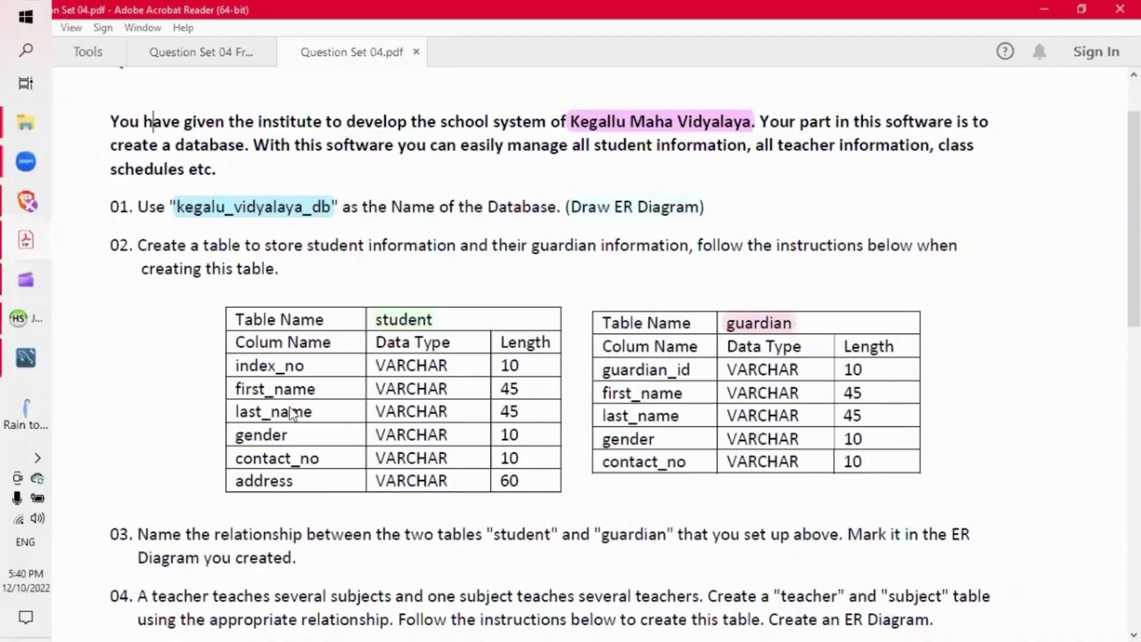
pyautogui.hotkey('alt', 'Tab')
pyautogui.write('gende')
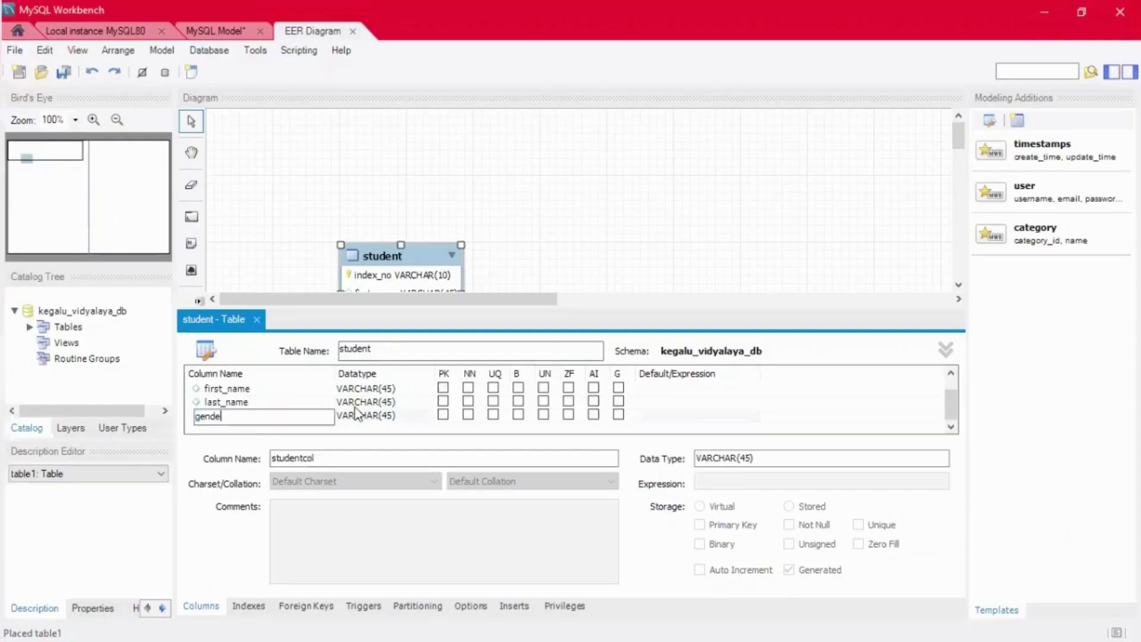
pyautogui.write('r')
# - Set the data type of the student table's gender column to VARCHAR(10)
pyautogui.click(386, 416)
pyautogui.press('BackSpace')
pyautogui.write(')')
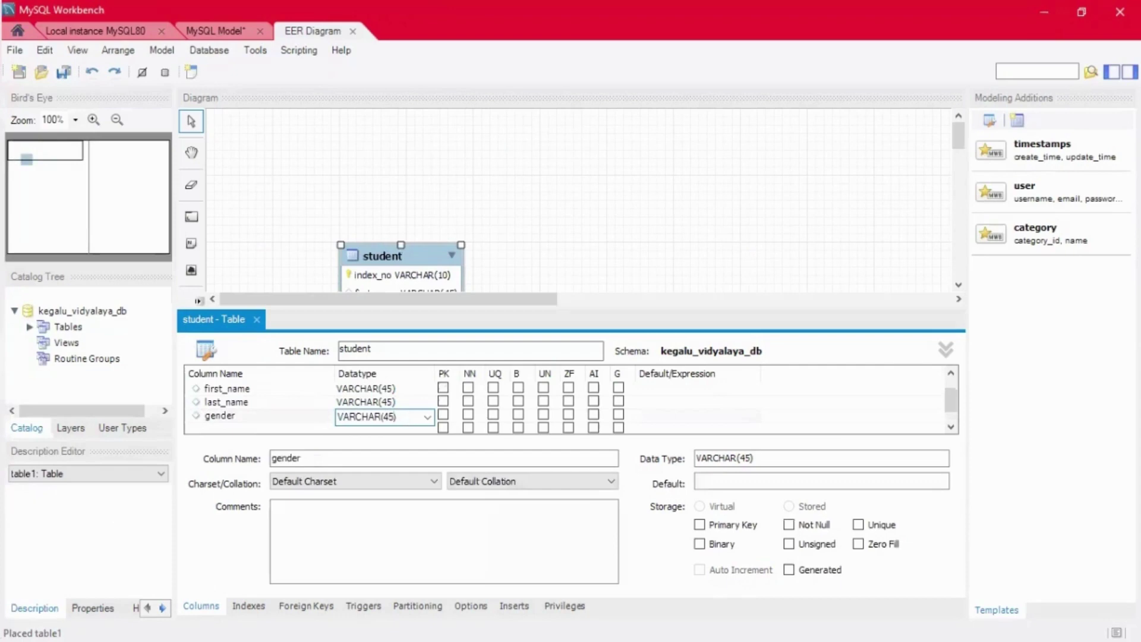
pyautogui.press('Left')
pyautogui.press('BackSpace')
pyautogui.press('BackSpace')
pyautogui.write('10')
pyautogui.click(398, 418)
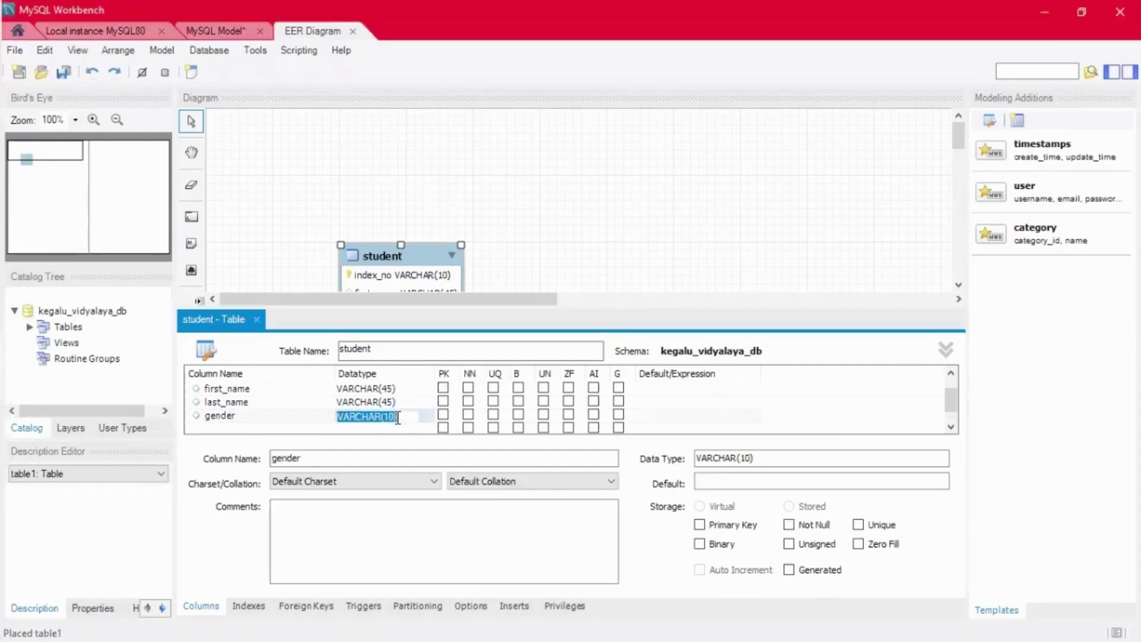
pyautogui.doubleClick(398, 418)
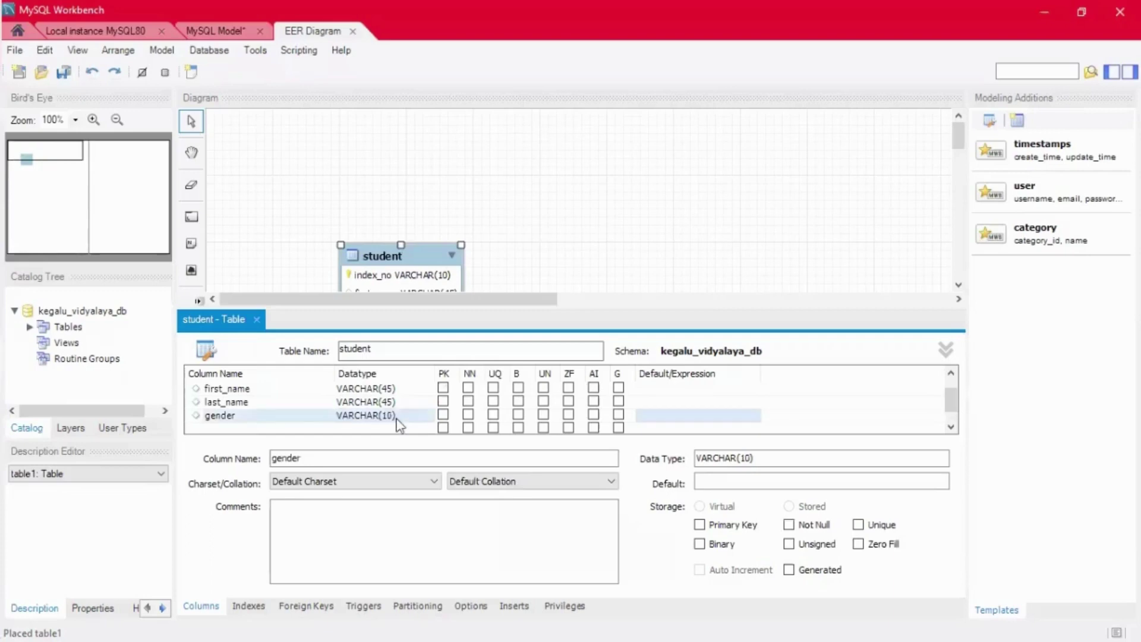
pyautogui.moveTo(397, 419); pyautogui.dragTo(340, 429)
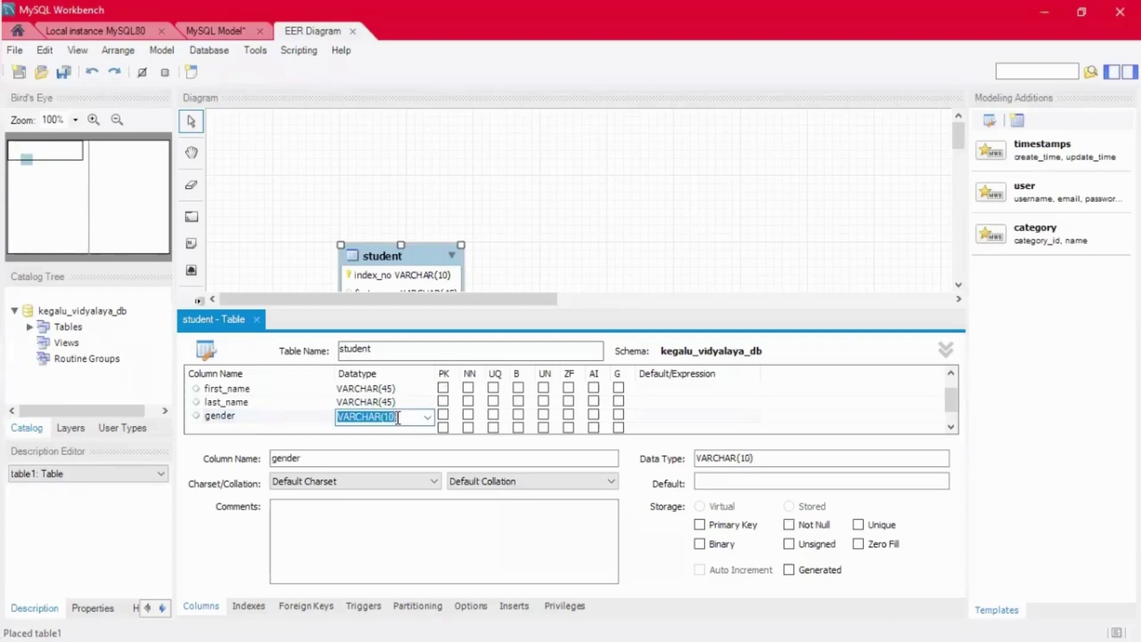
# - Add a contact_no column with data type VARCHAR(10) to the student table and close the table editor
pyautogui.click(340, 429)
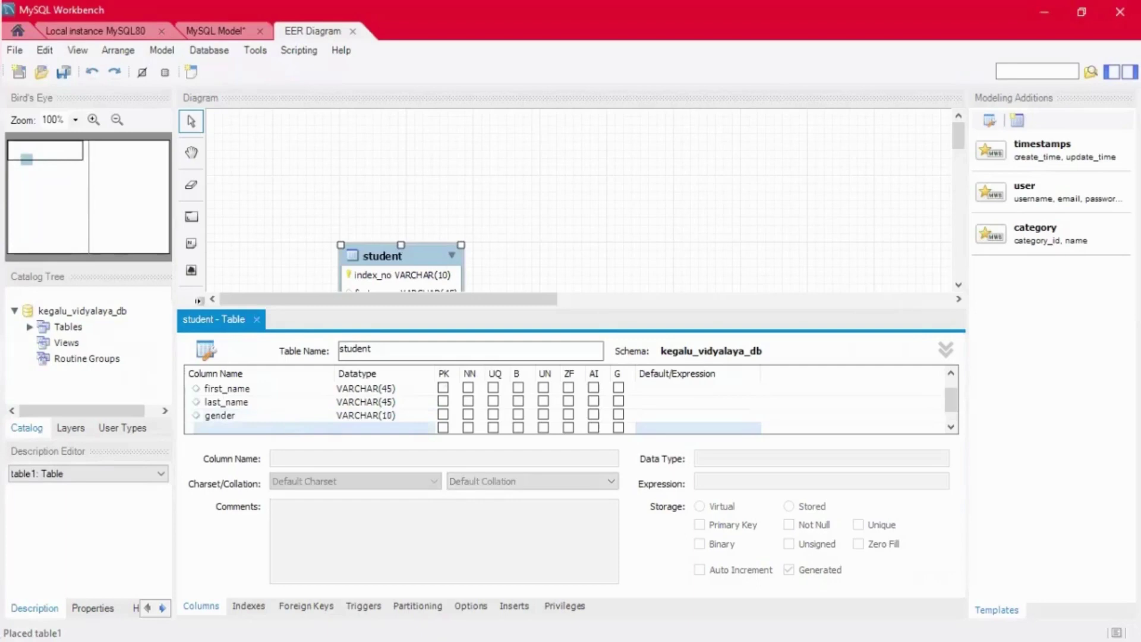
pyautogui.write('contac')
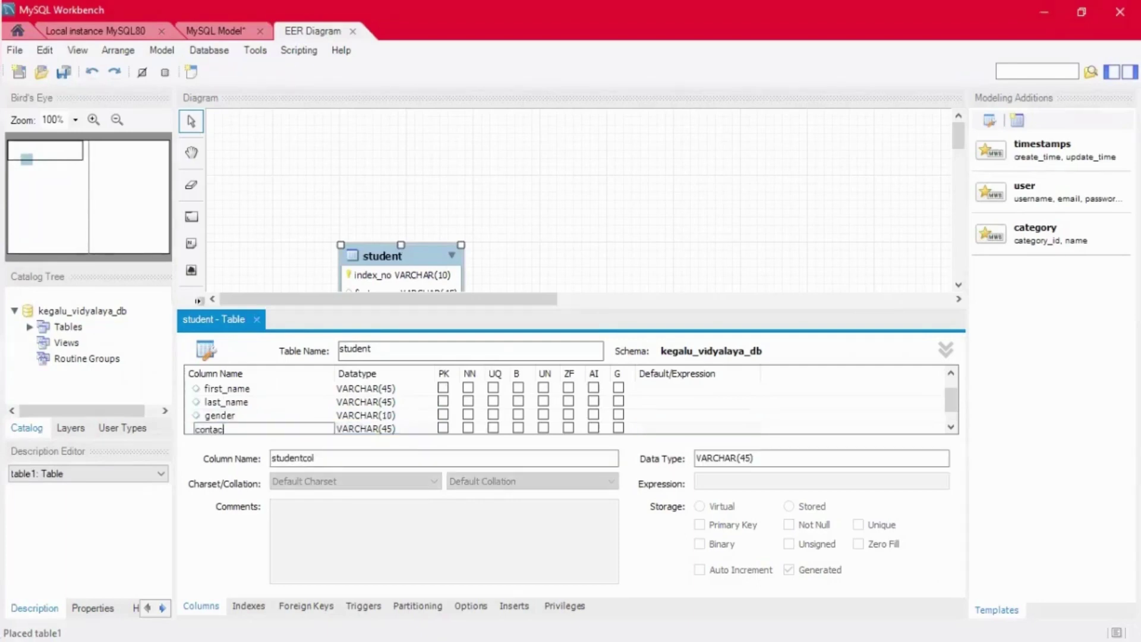
pyautogui.write('t_no')
pyautogui.click(392, 423)
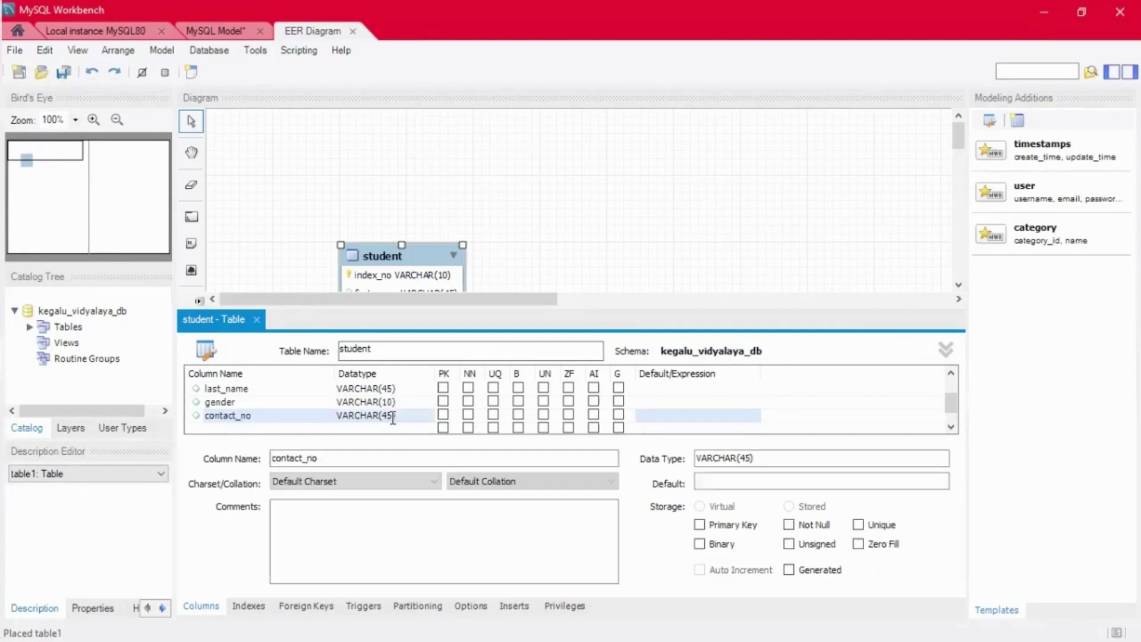
pyautogui.click(393, 419)
pyautogui.click(405, 416)
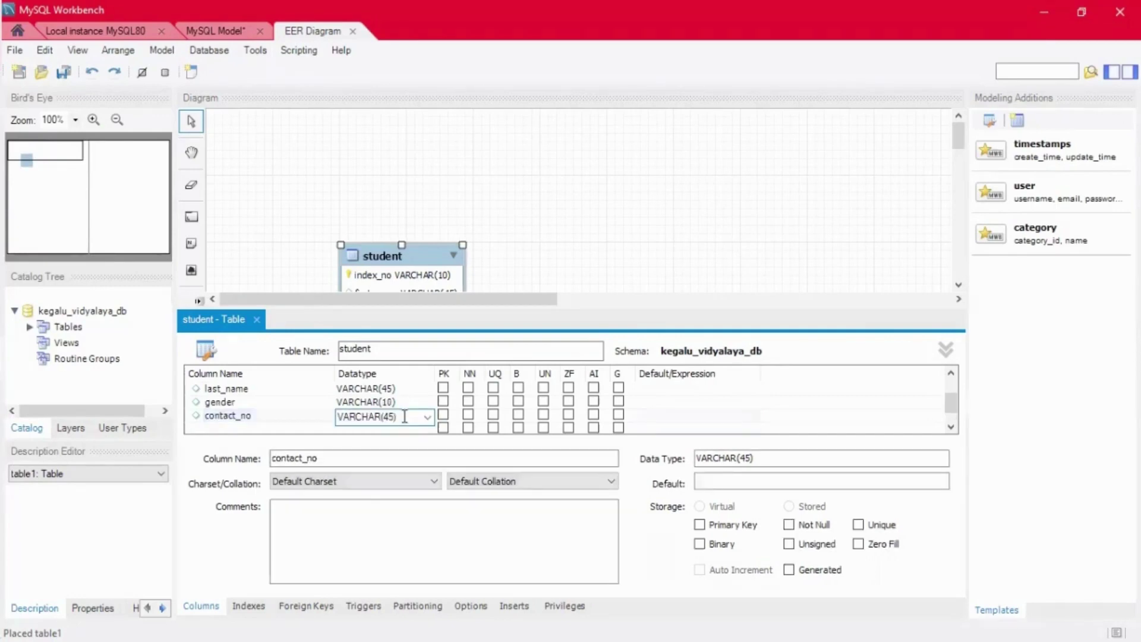
pyautogui.hotkey('shift', 'Left')
pyautogui.hotkey('shift', 'Left')
pyautogui.hotkey('shift', 'Left')
pyautogui.hotkey('shift', 'Left')
pyautogui.hotkey('shift', 'Home')
pyautogui.write('VARCHAR(10)')
pyautogui.click(256, 319)
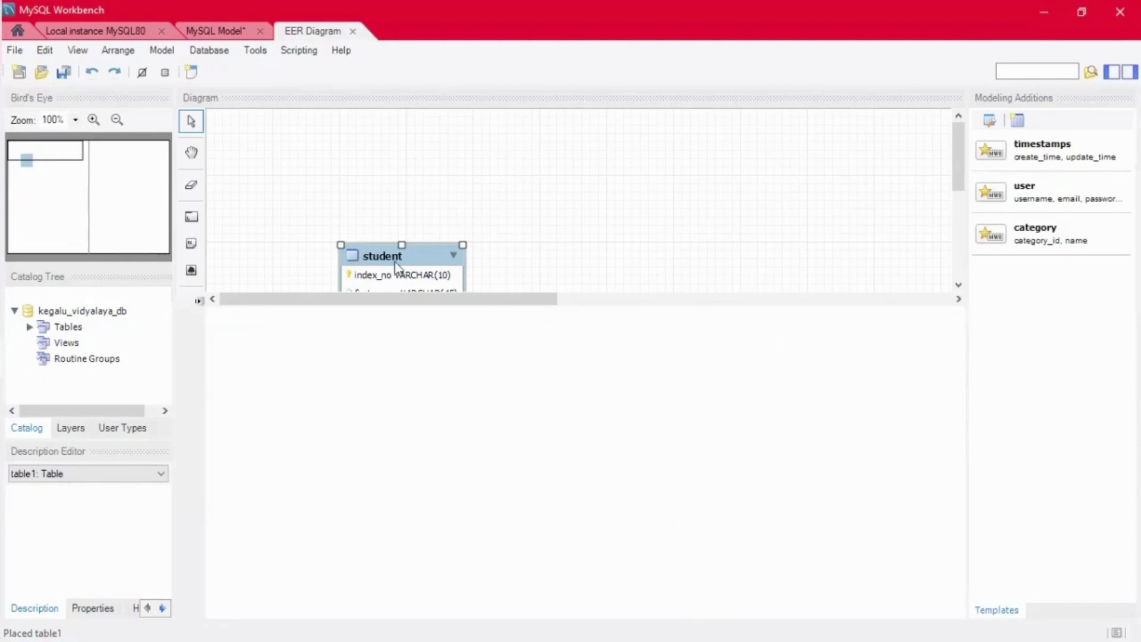
# - Reopen the student table for editing and add an address column with data type VARCHAR(60)
pyautogui.click(396, 269)
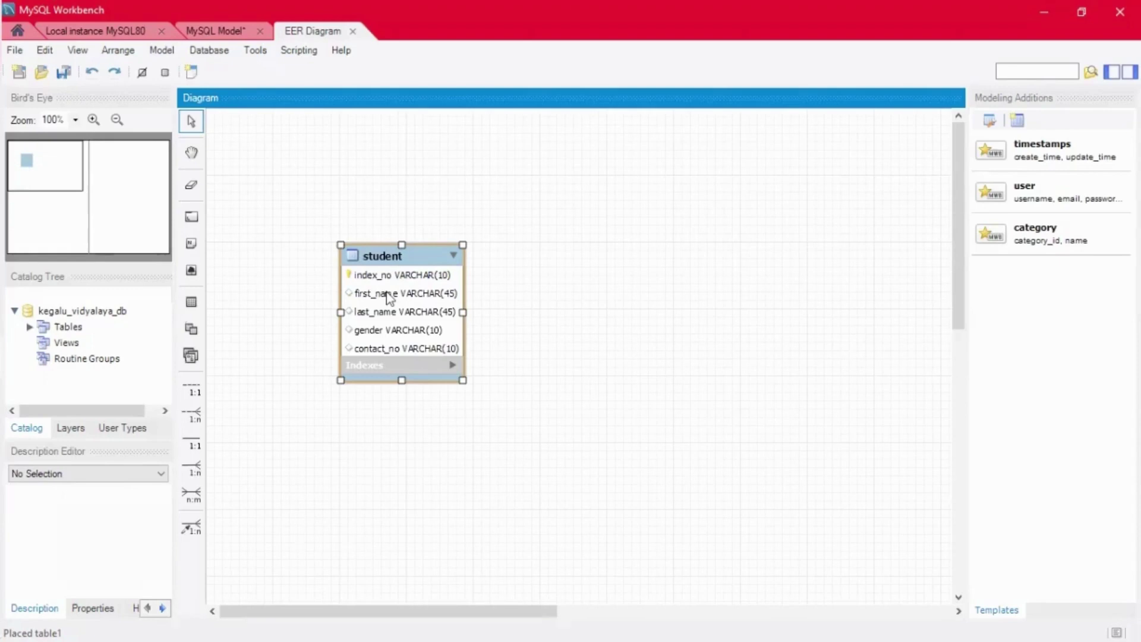
pyautogui.hotkey('ctrl', 'e')
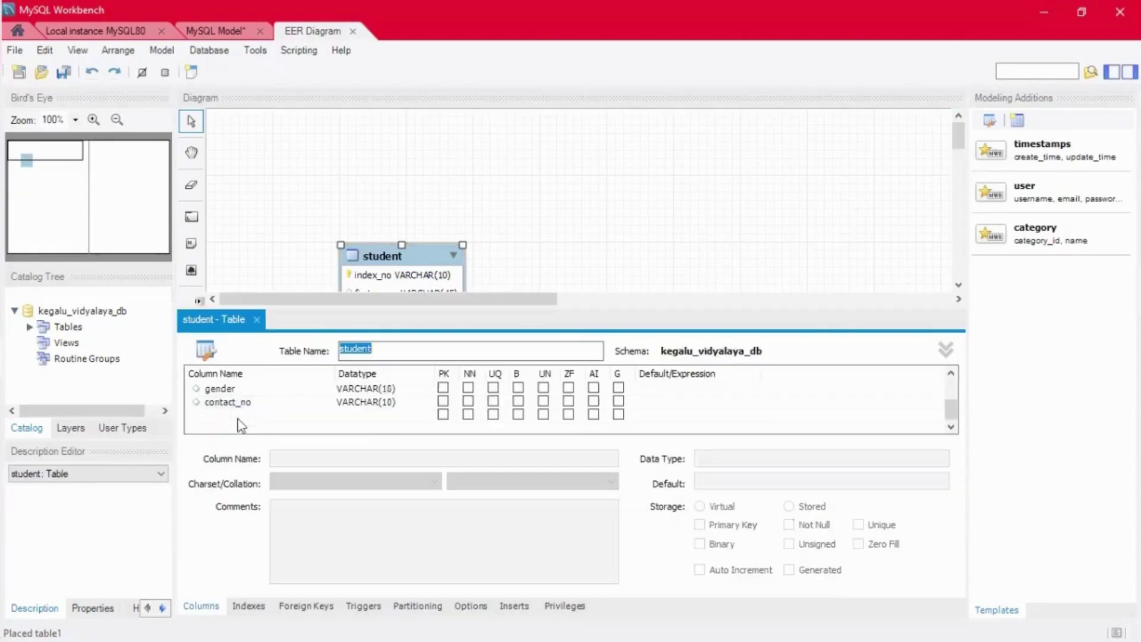
pyautogui.click(232, 418)
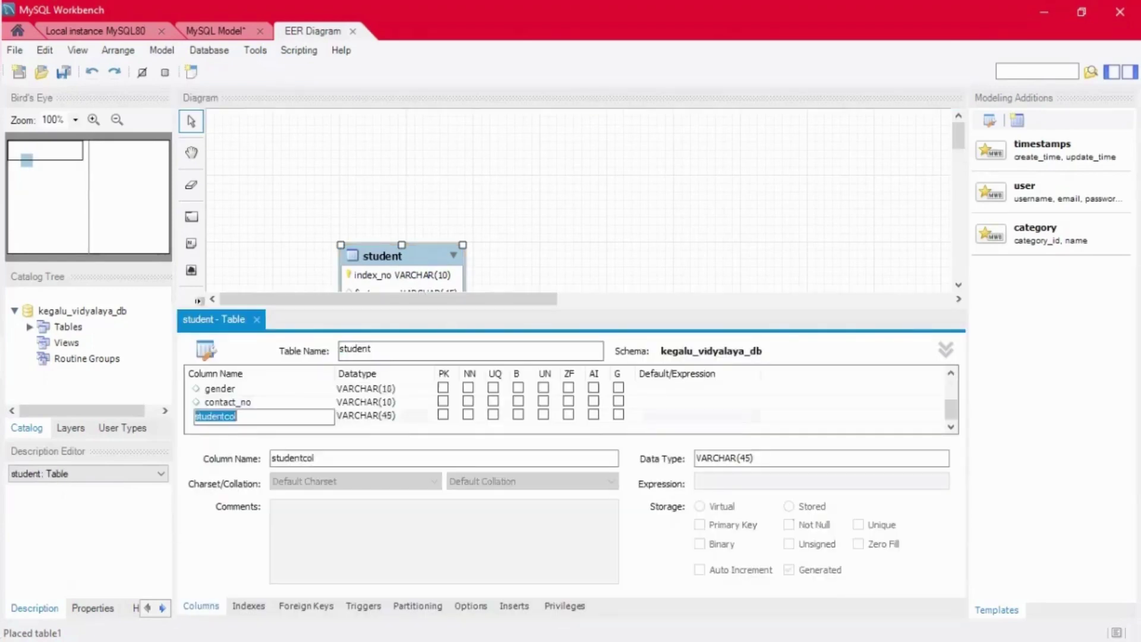
pyautogui.write('address')
pyautogui.click(394, 417)
pyautogui.press('BackSpace')
pyautogui.press('BackSpace')
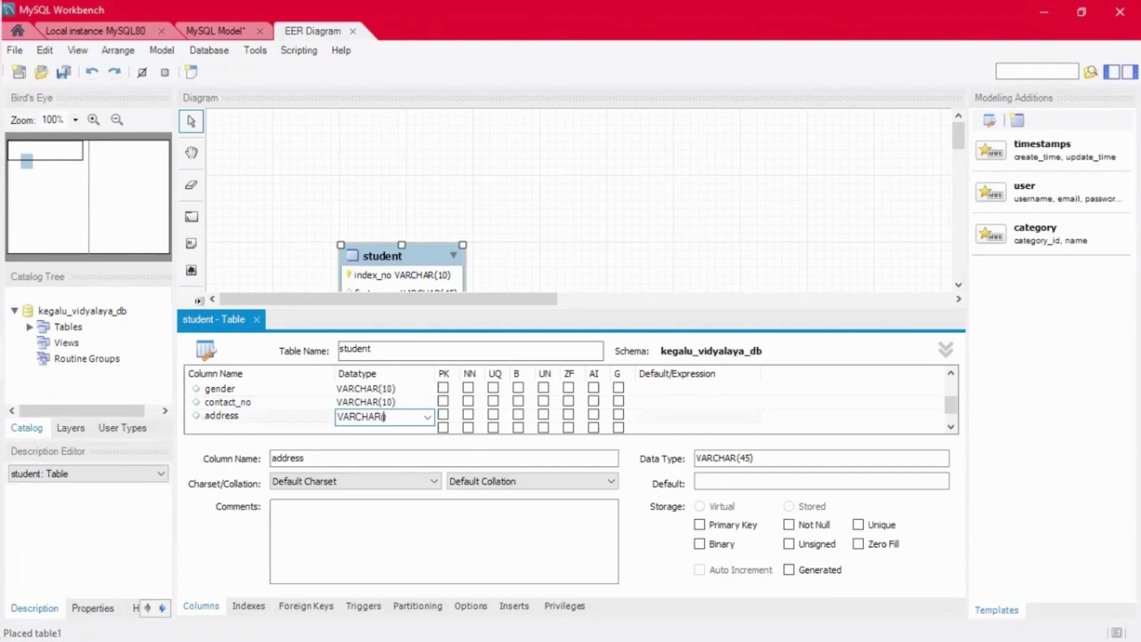
pyautogui.write('60')
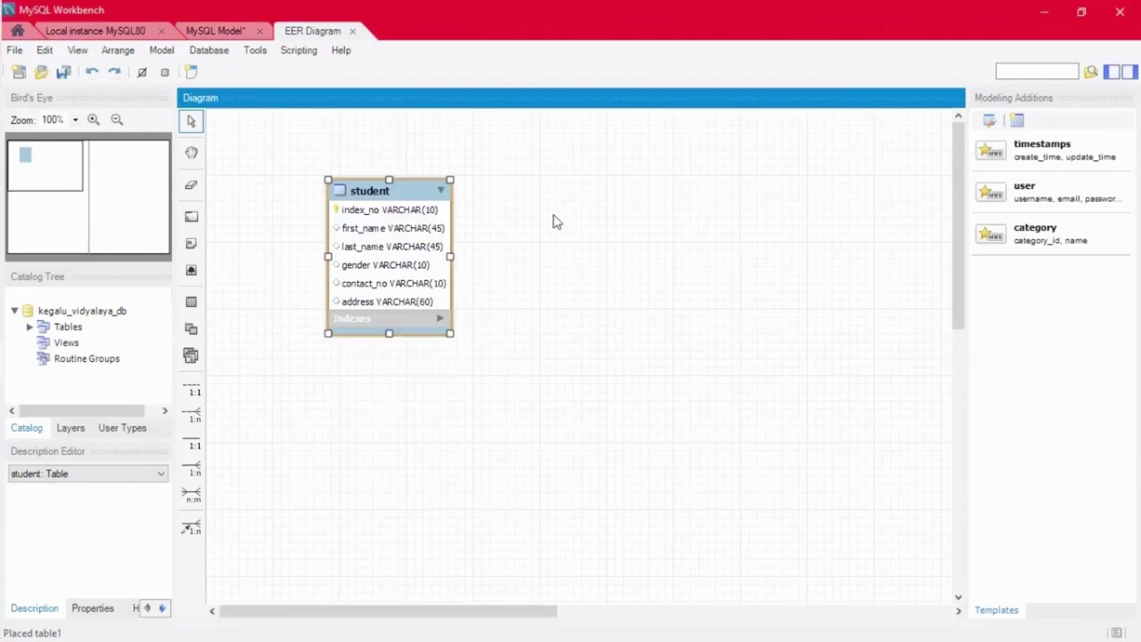
# - Review the guardian table specification in Question Set 04.pdf and return to the EER diagram in MySQL Workbench
pyautogui.click(19, 343)
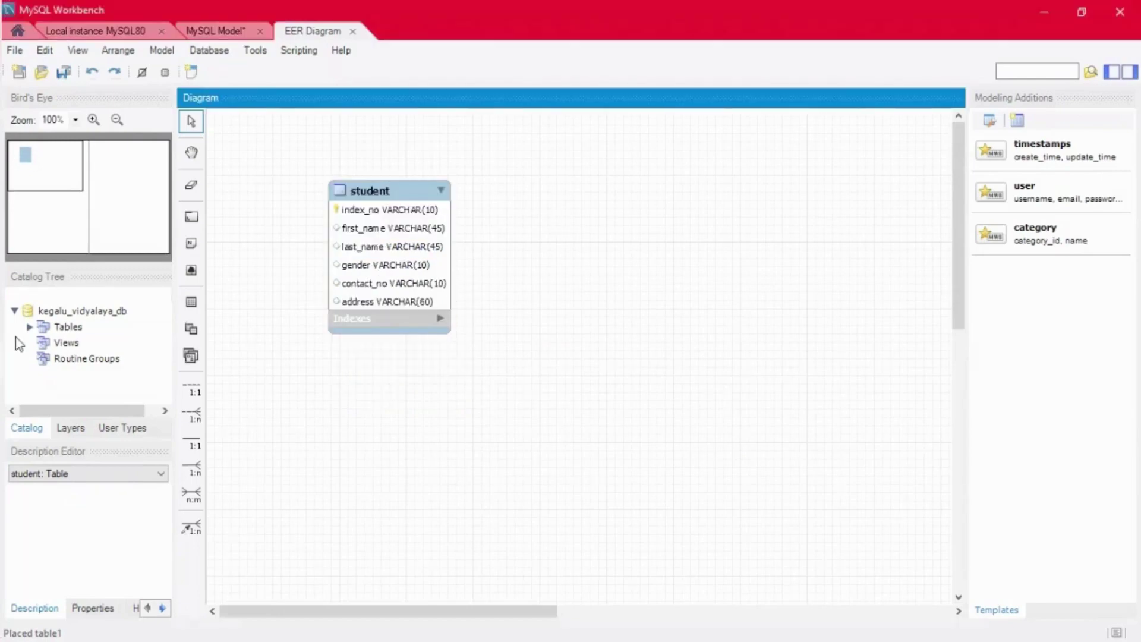
pyautogui.click(480, 243)
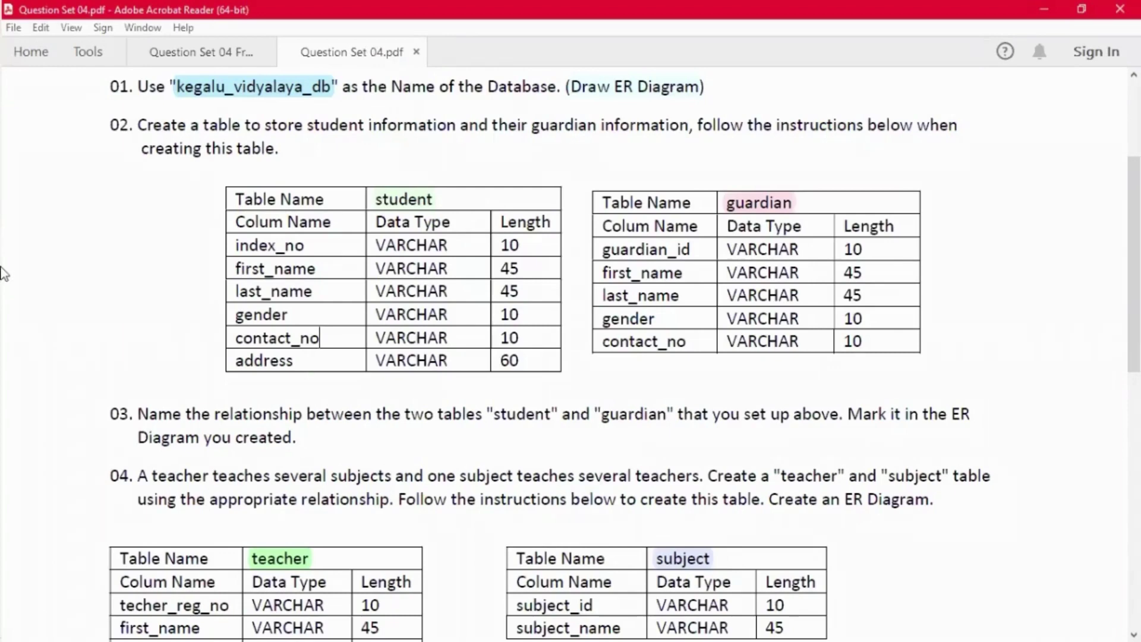
pyautogui.hotkey('alt', 'Tab')
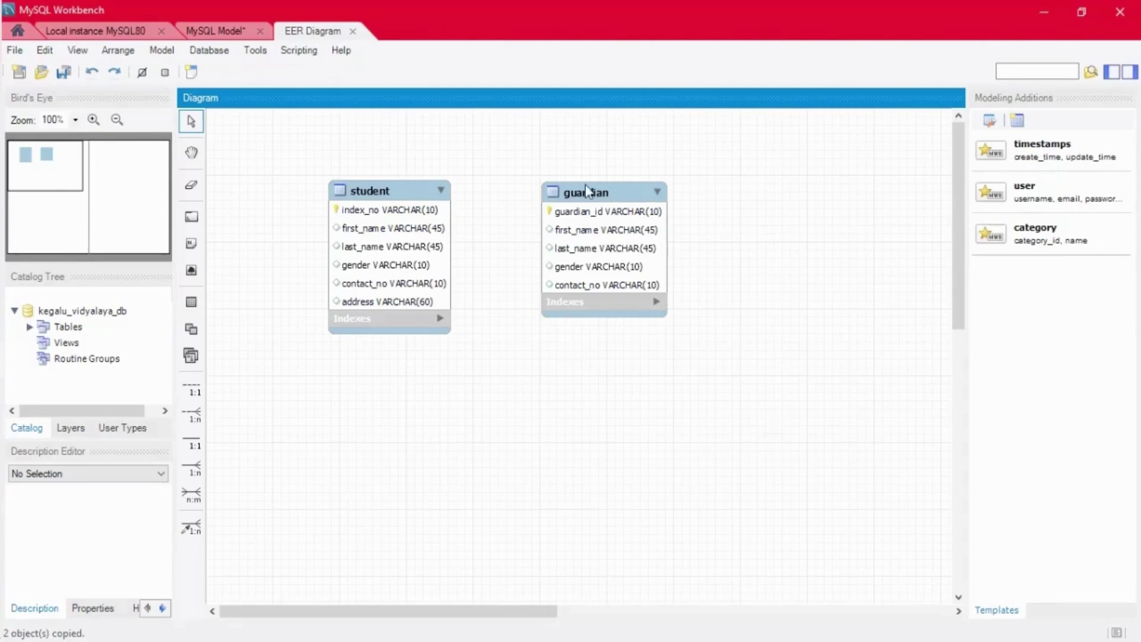
# - Create a non-identifying 1:n relationship from the student table to the guardian table, and position guardian so the connector runs straight
pyautogui.moveTo(591, 183); pyautogui.dragTo(592, 179)
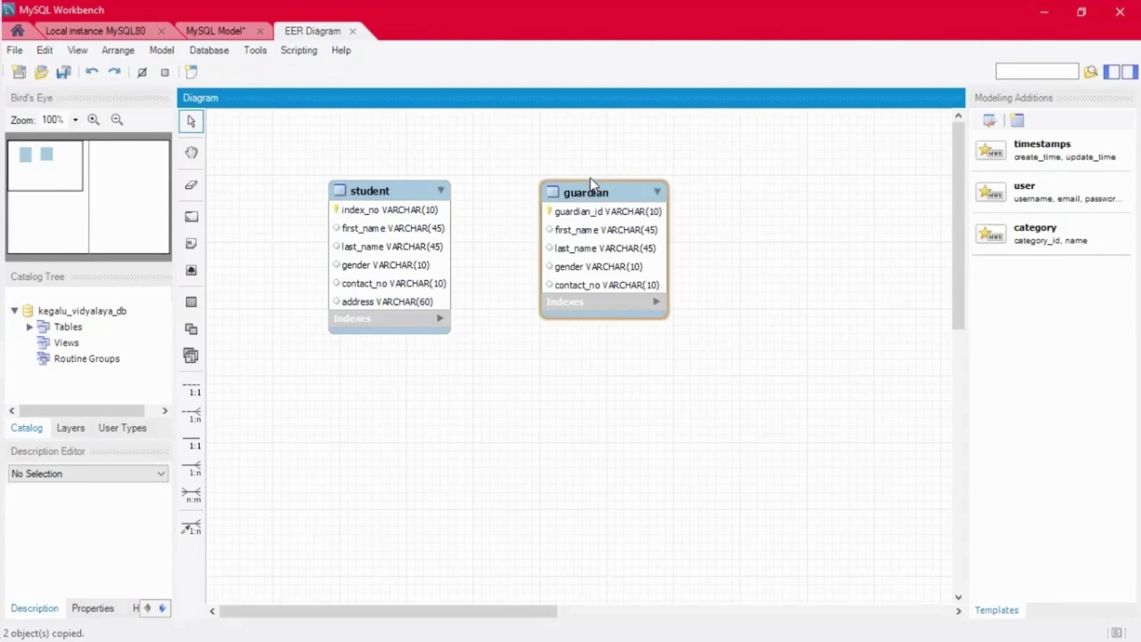
pyautogui.click(750, 207)
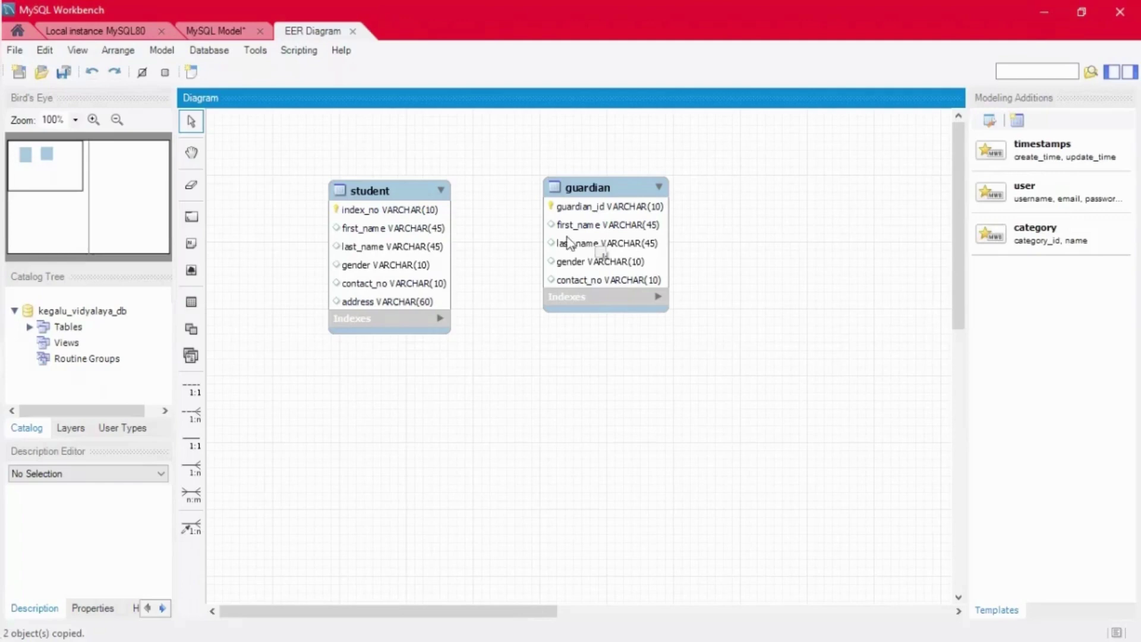
pyautogui.click(199, 418)
pyautogui.click(398, 222)
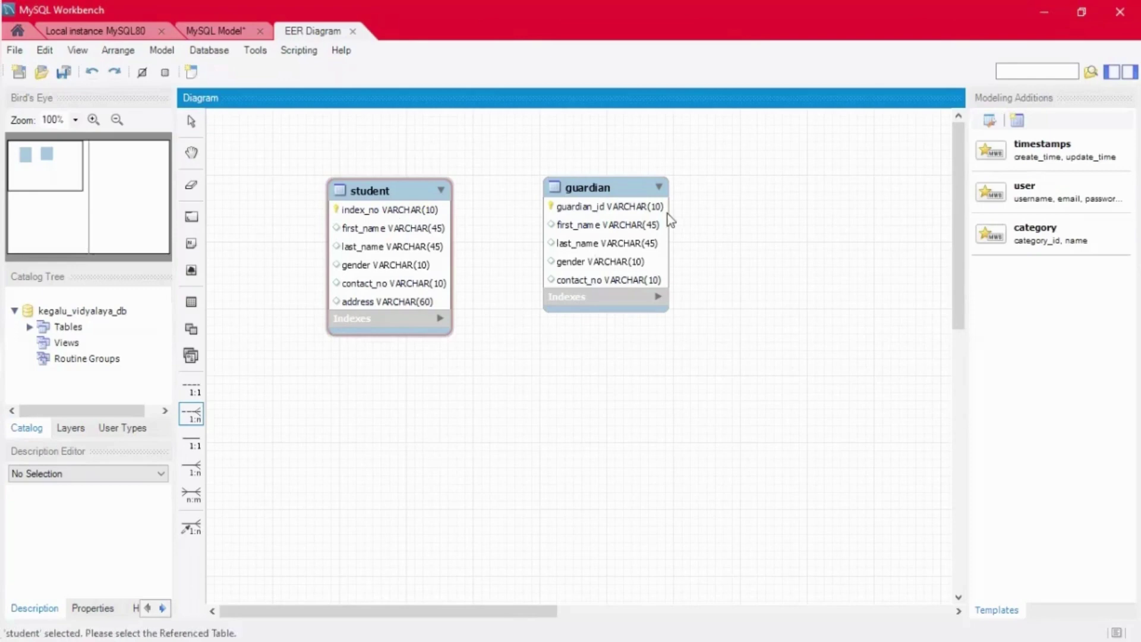
pyautogui.click(617, 223)
pyautogui.click(619, 224)
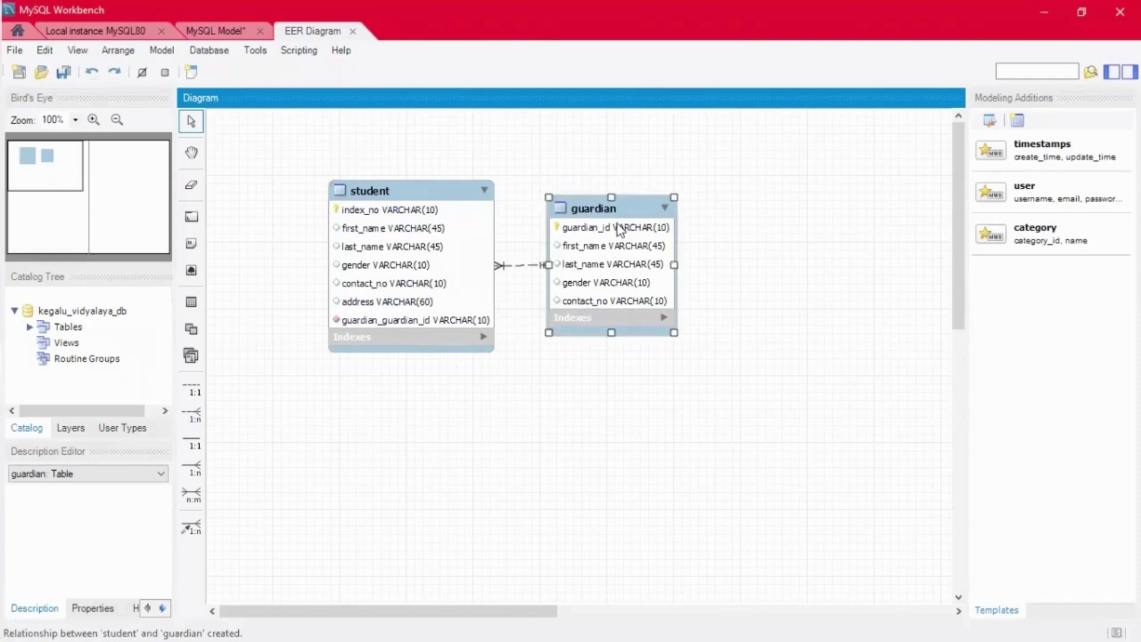
pyautogui.moveTo(617, 225); pyautogui.dragTo(618, 222)
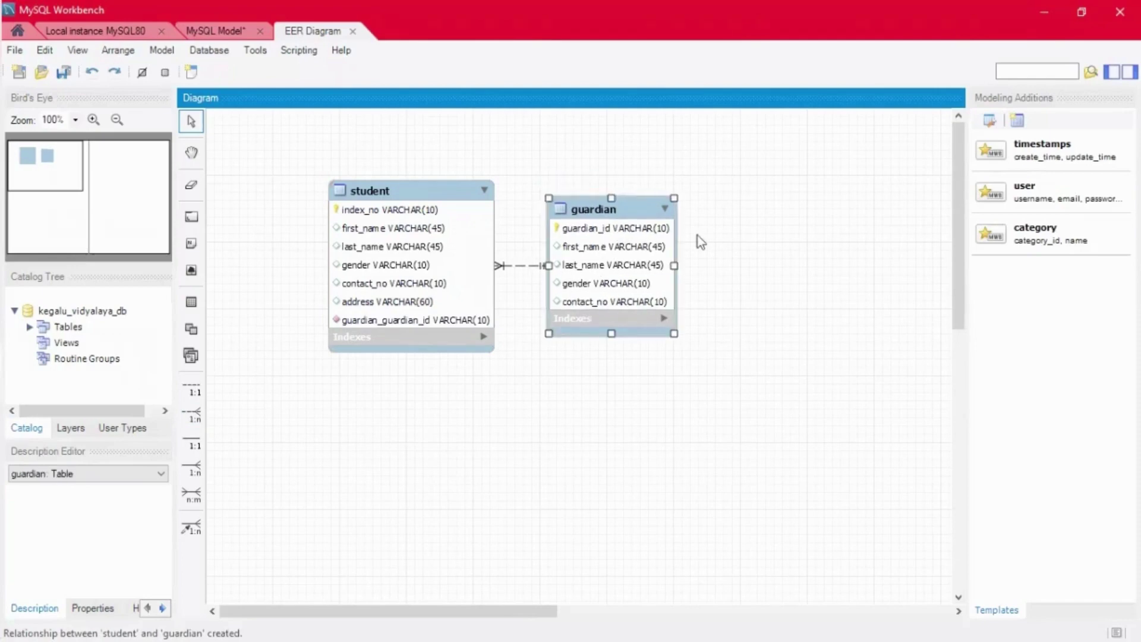
pyautogui.click(725, 241)
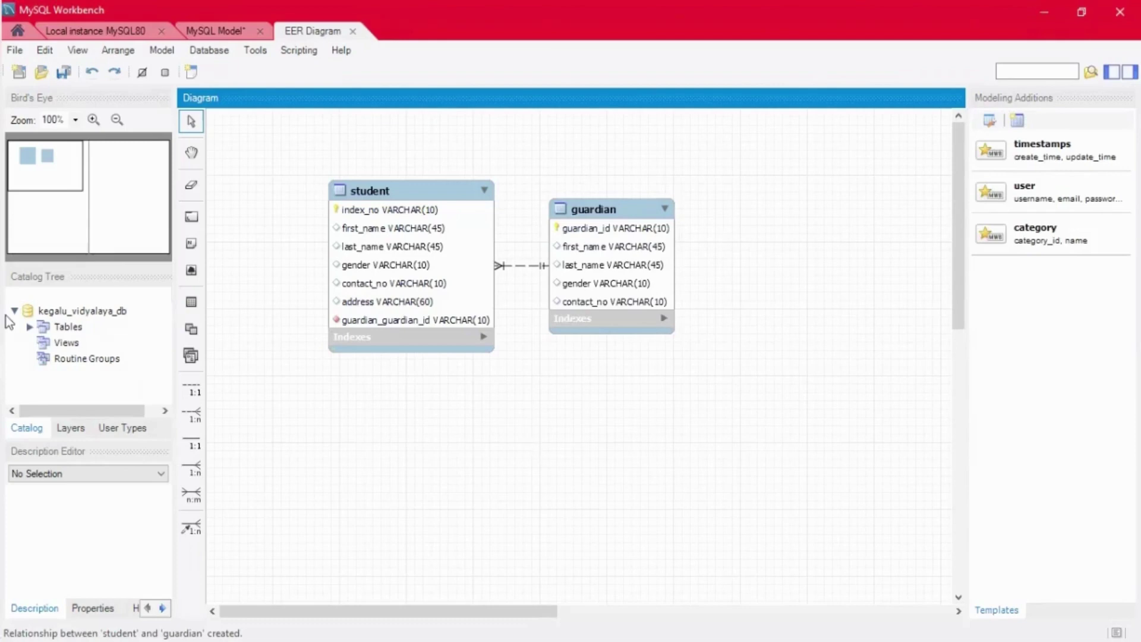
# - Switch to Acrobat Reader to review the teacher and subject table specifications under question 04, then return to MySQL Workbench
pyautogui.moveTo(2, 318)
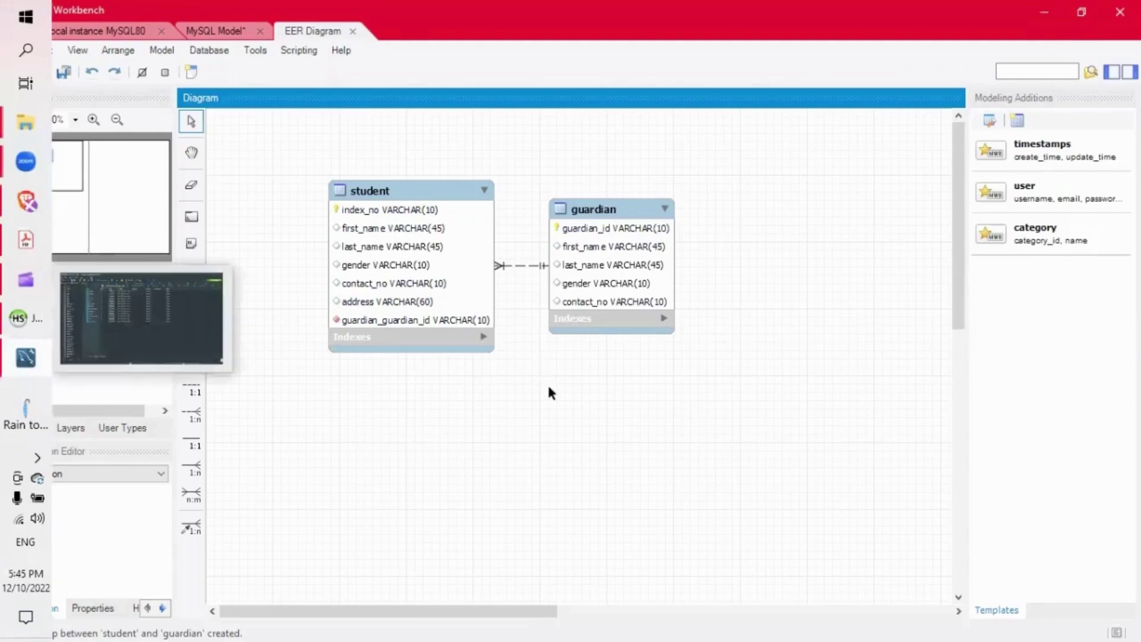
pyautogui.hotkey('alt', 'Tab')
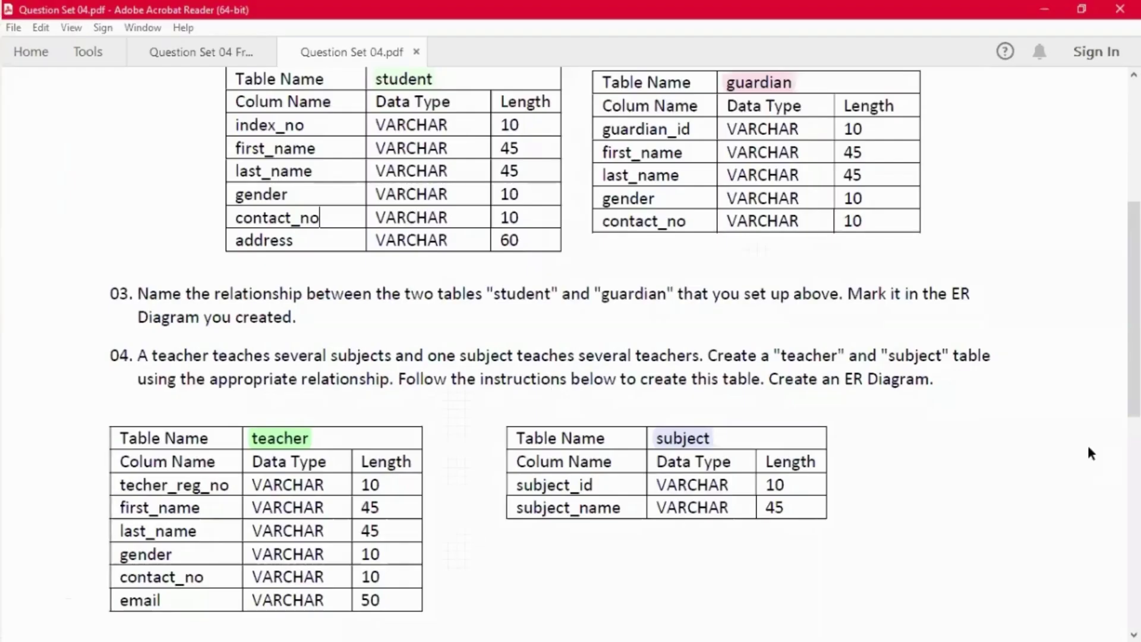
pyautogui.scroll(-3, 234, 272)
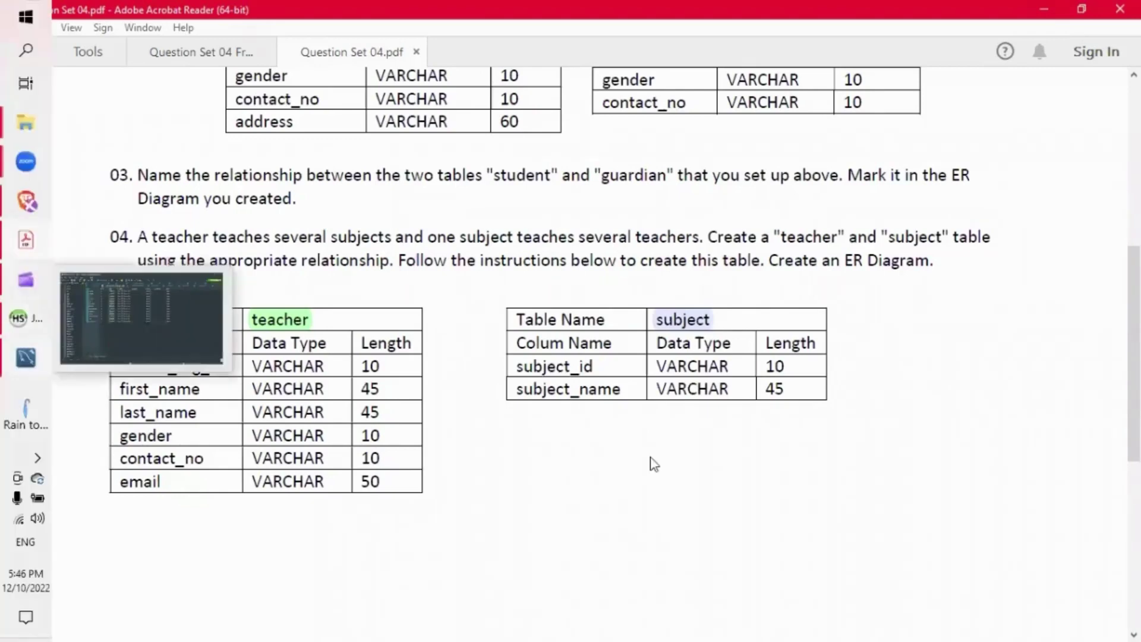
pyautogui.hotkey('alt', 'Tab')
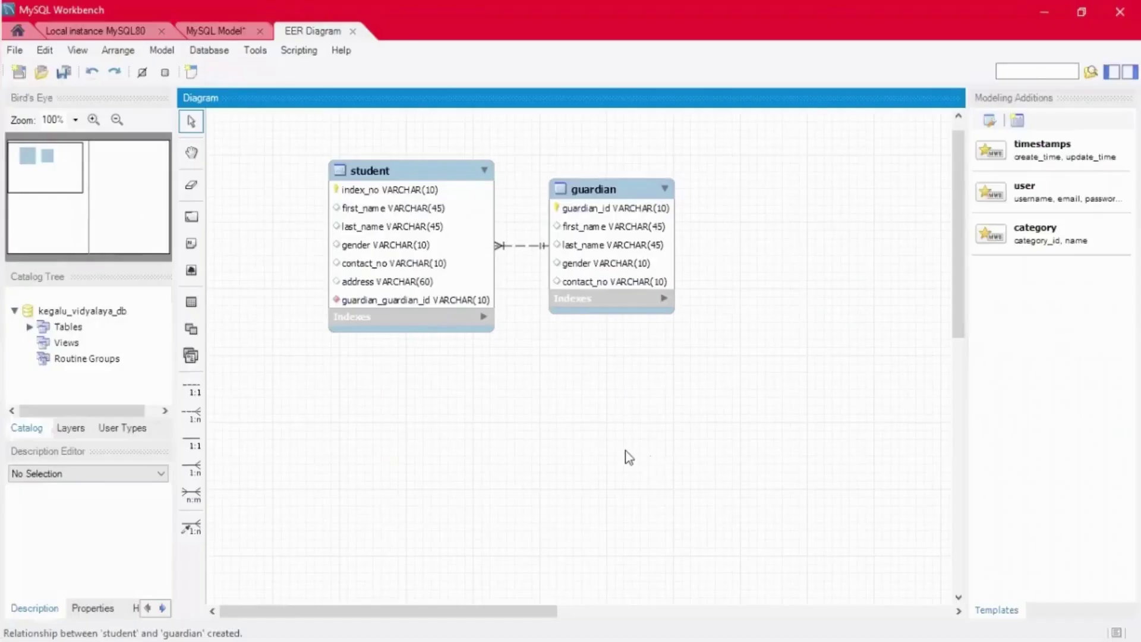
pyautogui.scroll(-1, 618, 452)
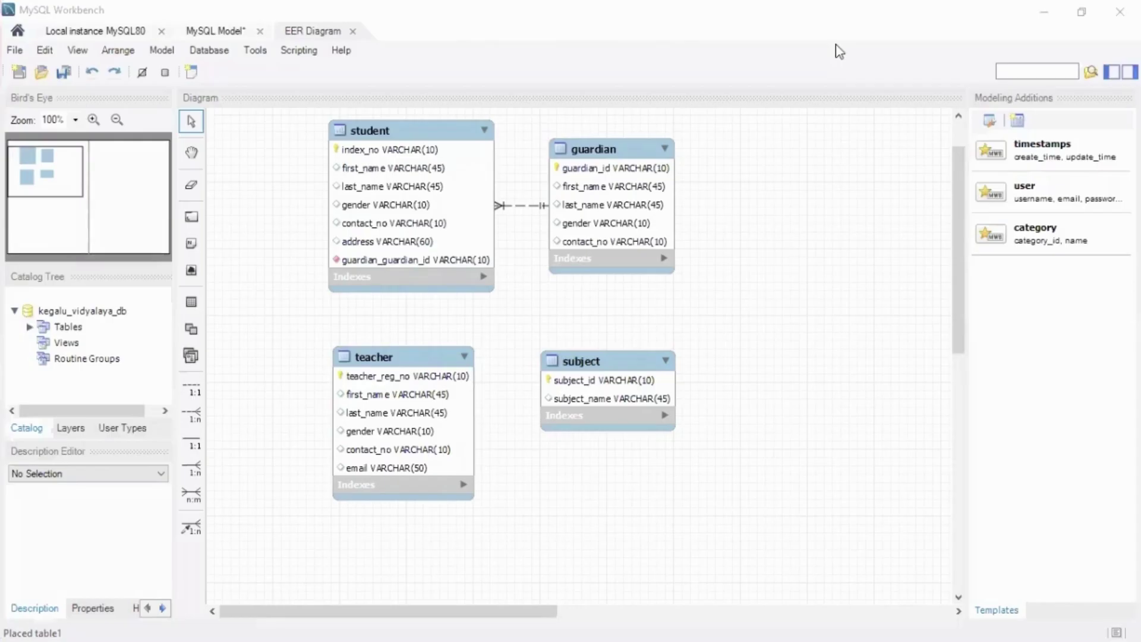
pyautogui.click(801, 182)
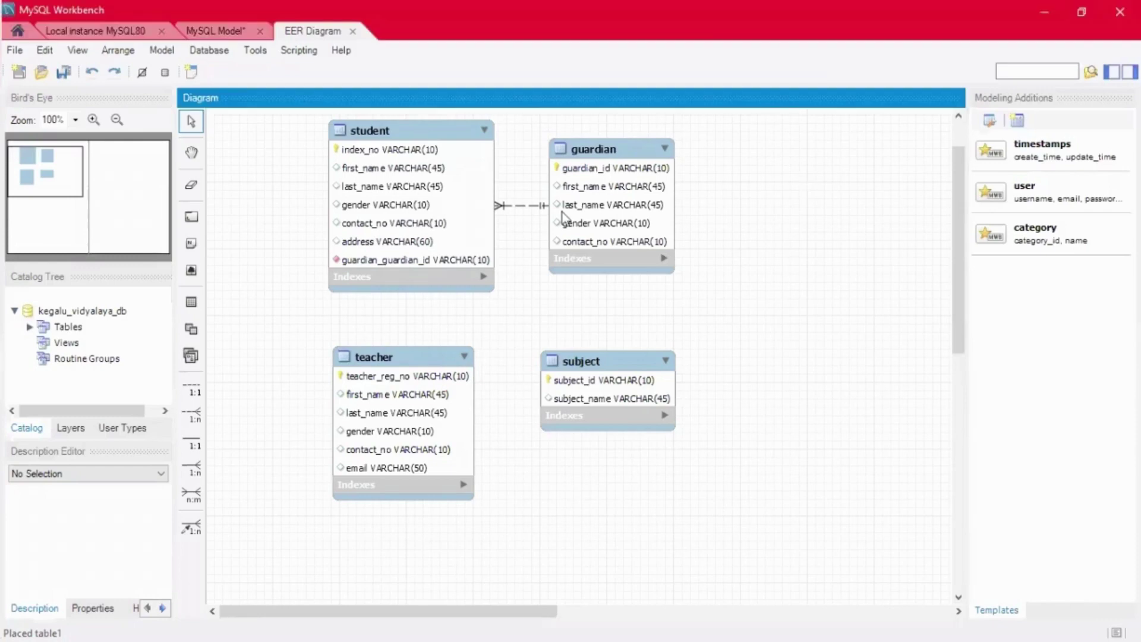
pyautogui.click(537, 363)
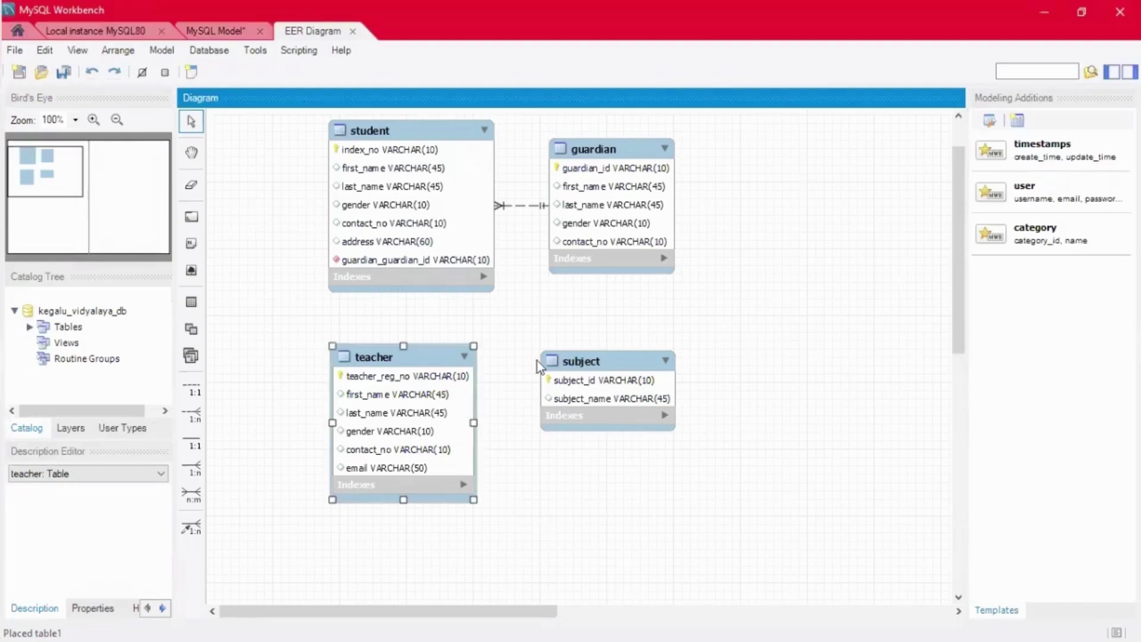
pyautogui.moveTo(537, 361); pyautogui.dragTo(811, 467)
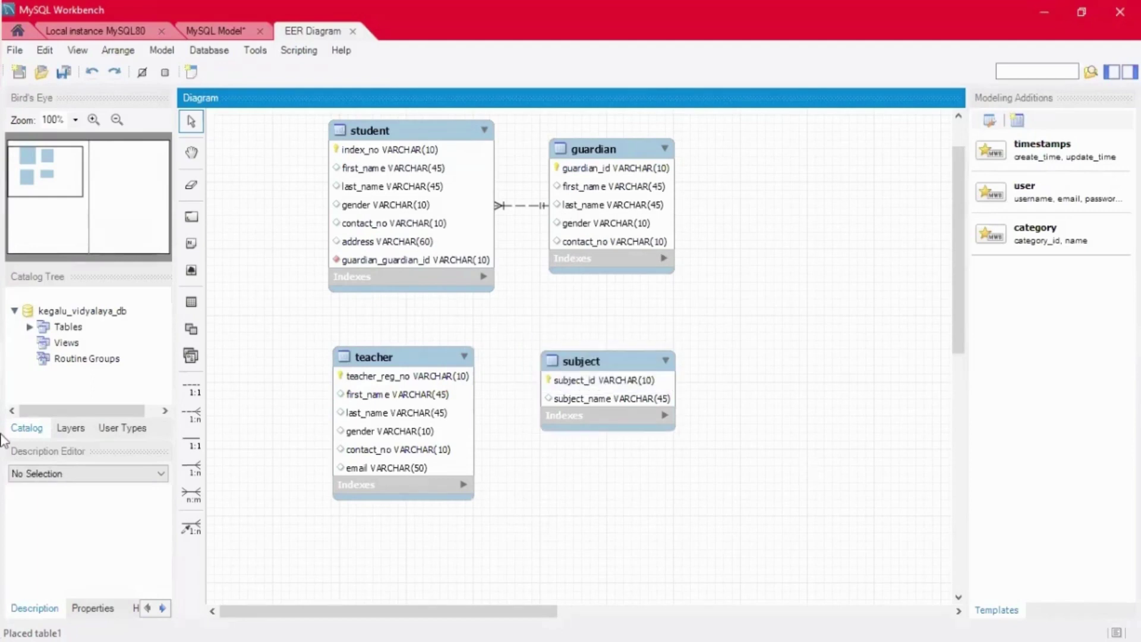
# - Switch to Acrobat Reader to review how question 04 relates teachers and subjects, then return to the EER diagram in MySQL Workbench
pyautogui.moveTo(17, 320)
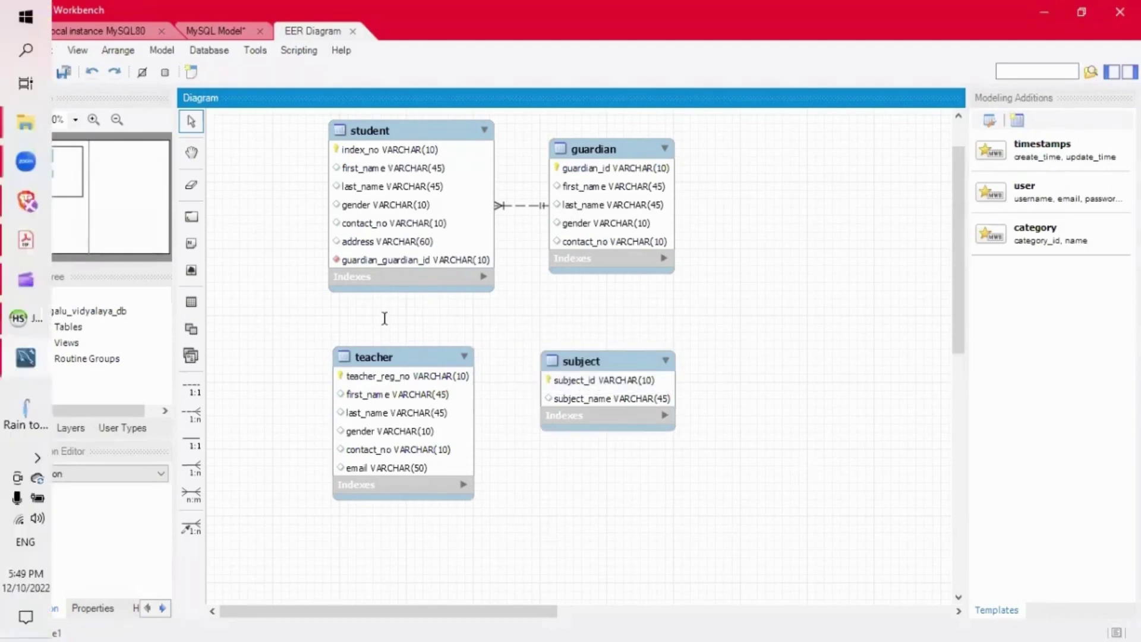
pyautogui.hotkey('alt', 'Tab')
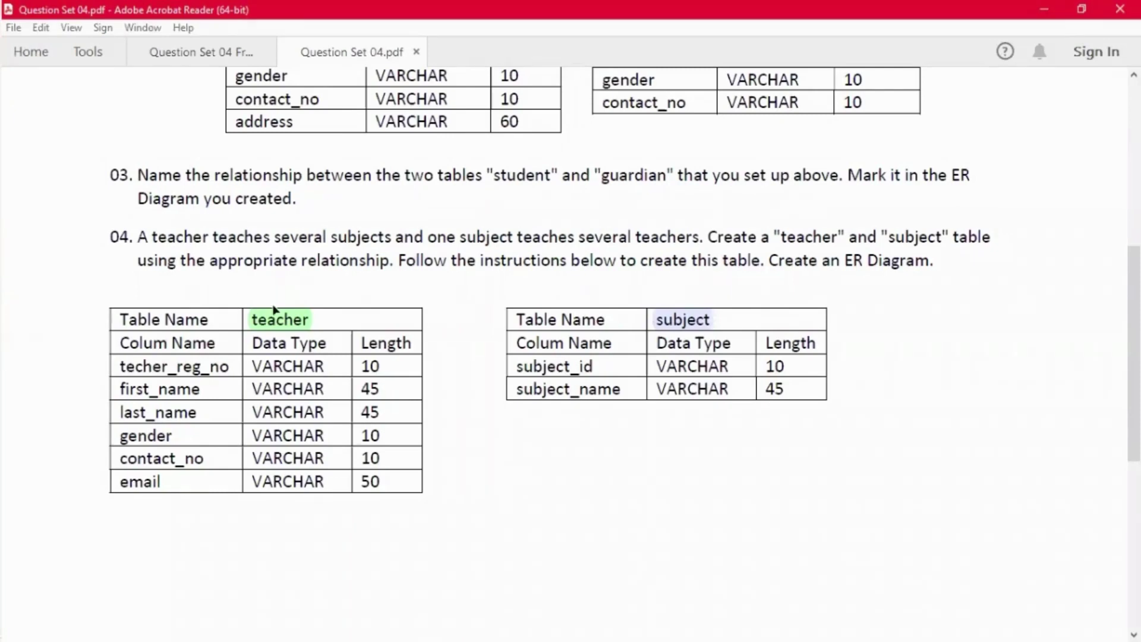
pyautogui.click(313, 321)
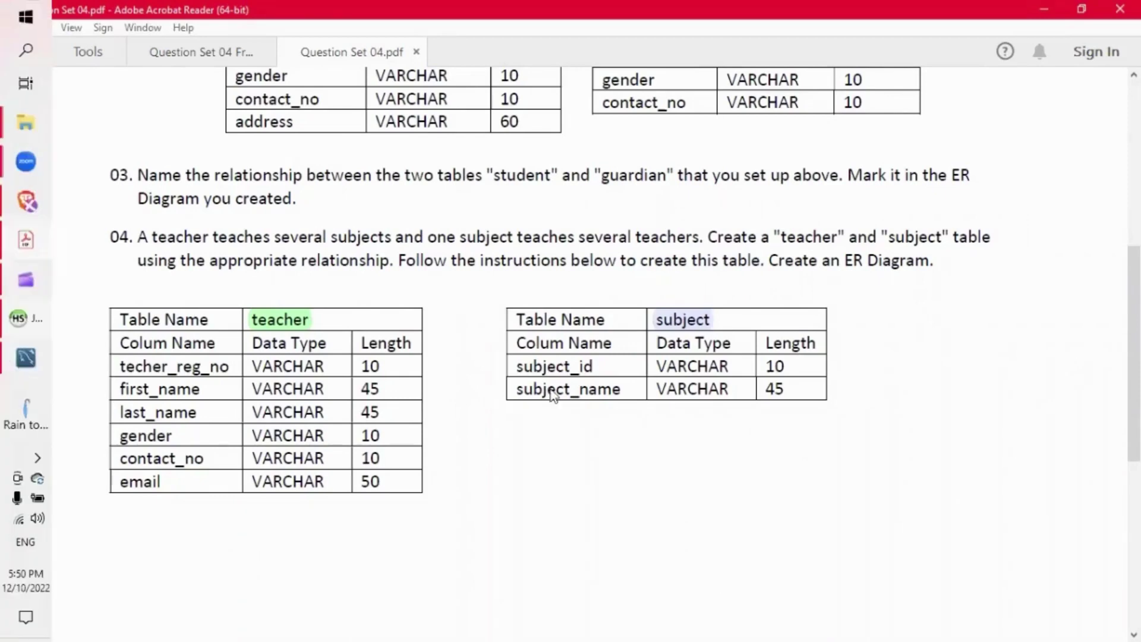
pyautogui.hotkey('alt', 'Tab')
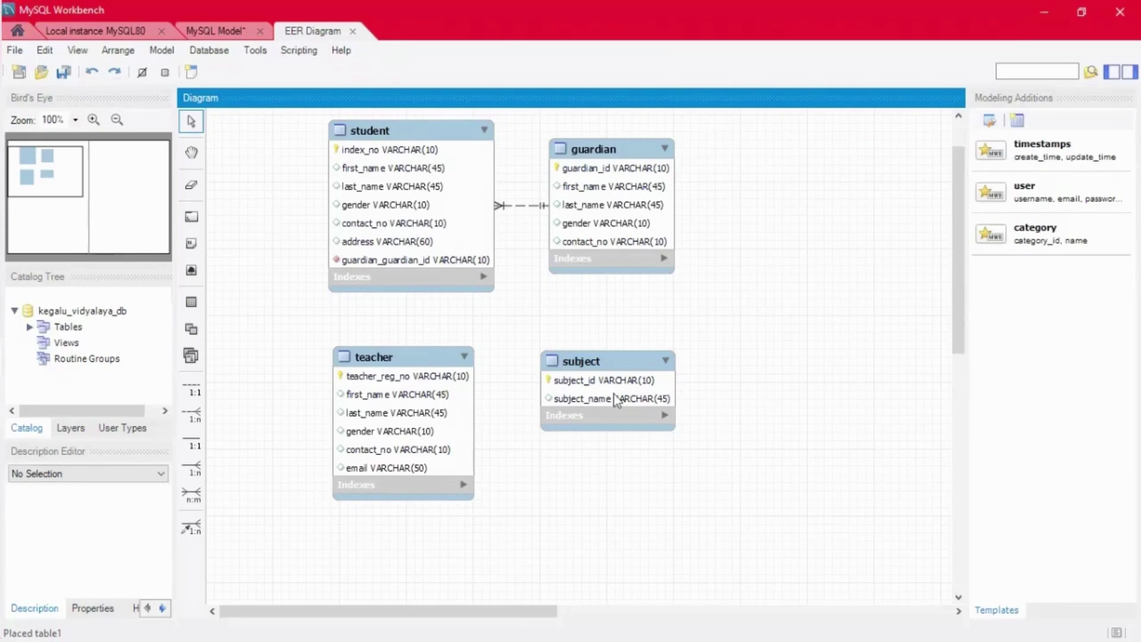
# - Create an n:m relationship between the teacher and subject tables
pyautogui.click(189, 499)
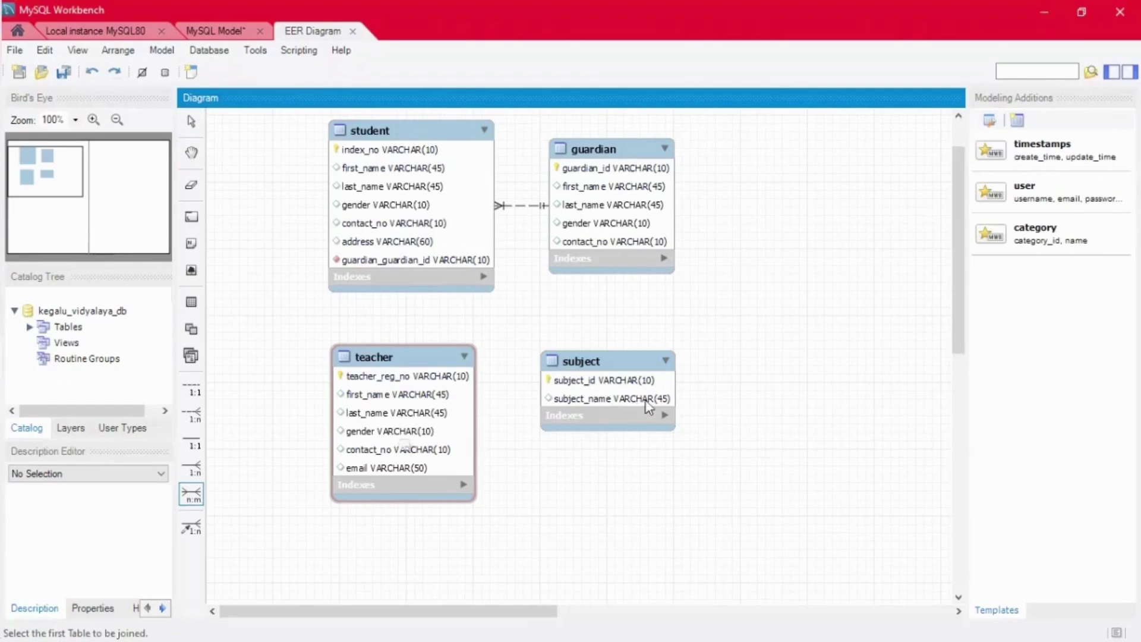
pyautogui.click(466, 434)
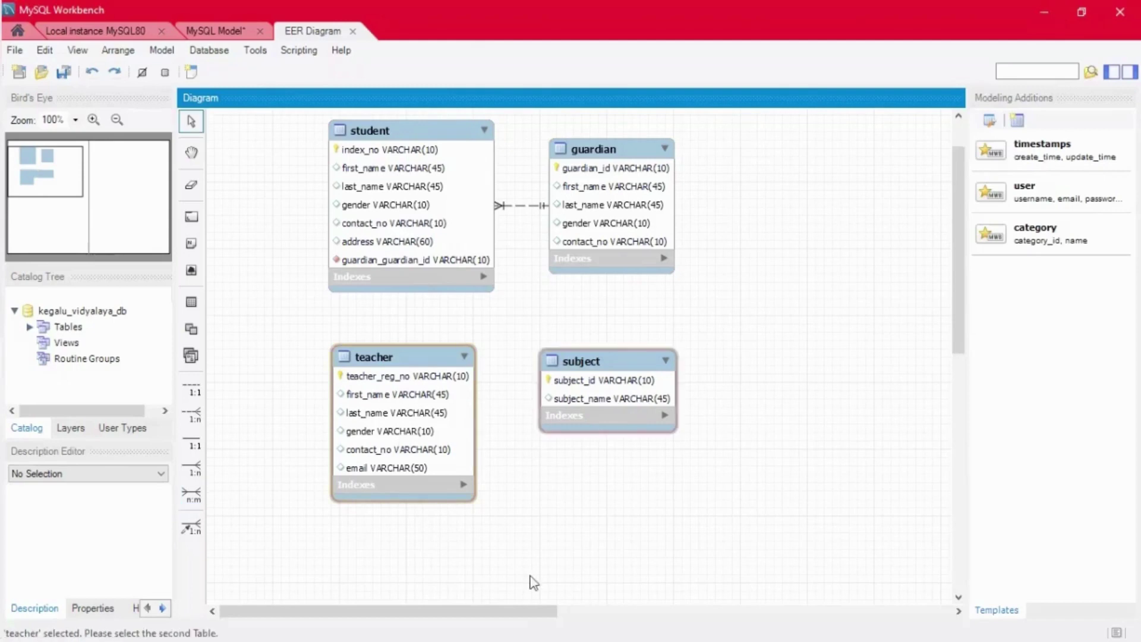
pyautogui.click(606, 404)
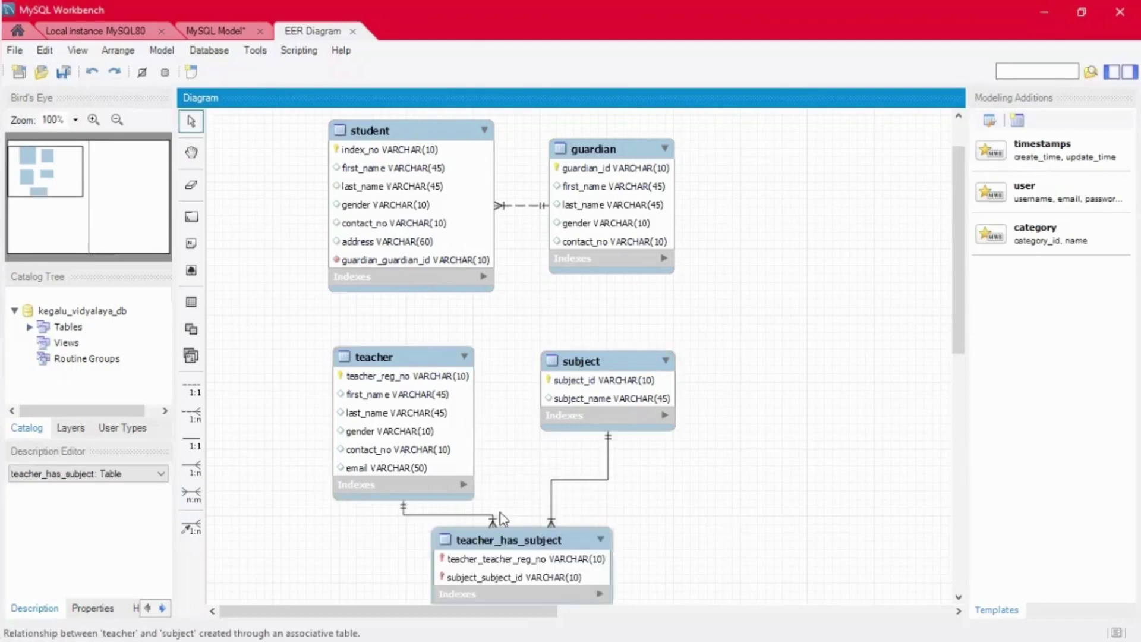
# - Edit the relationship between teacher and teacher_has_subject and turn off Identifying Relationship
pyautogui.scroll(-3, 501, 519)
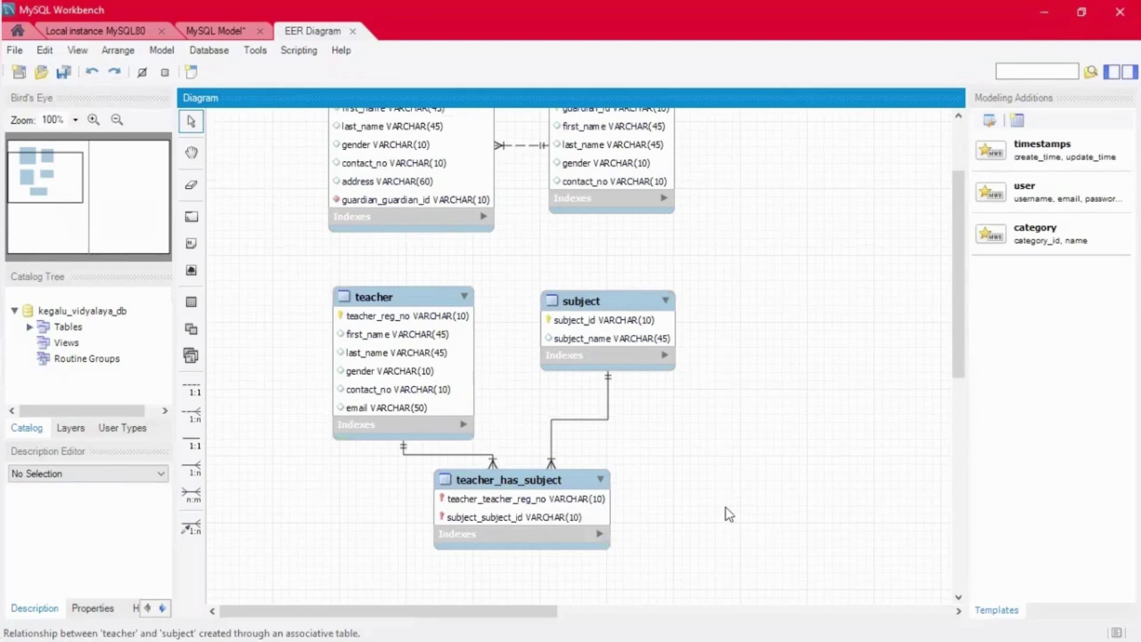
pyautogui.click(444, 456)
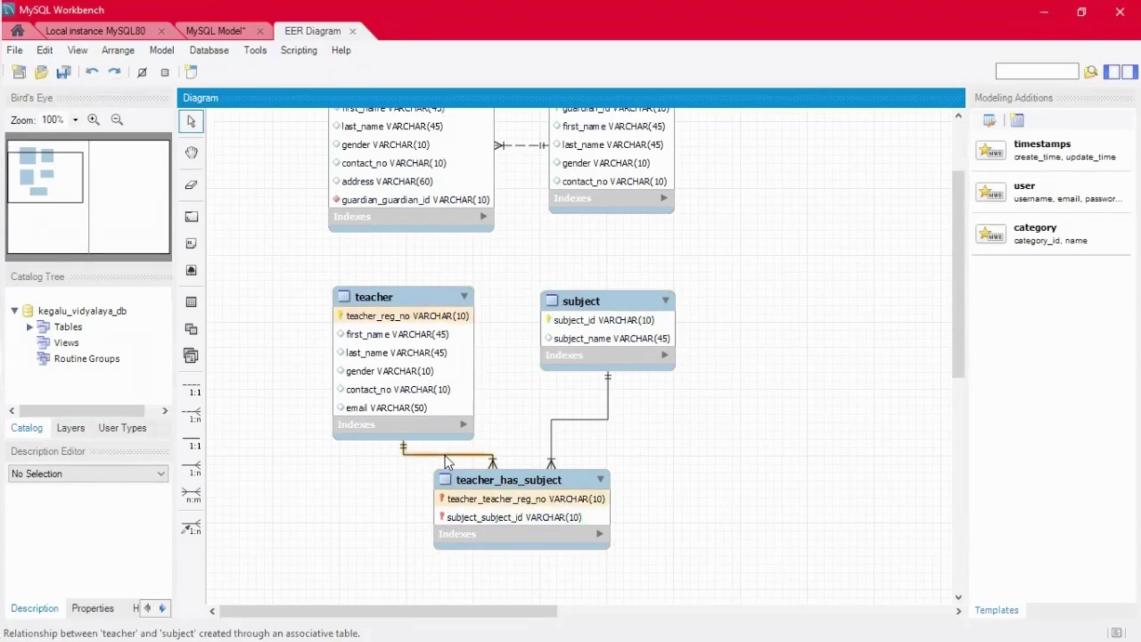
pyautogui.rightClick(445, 456)
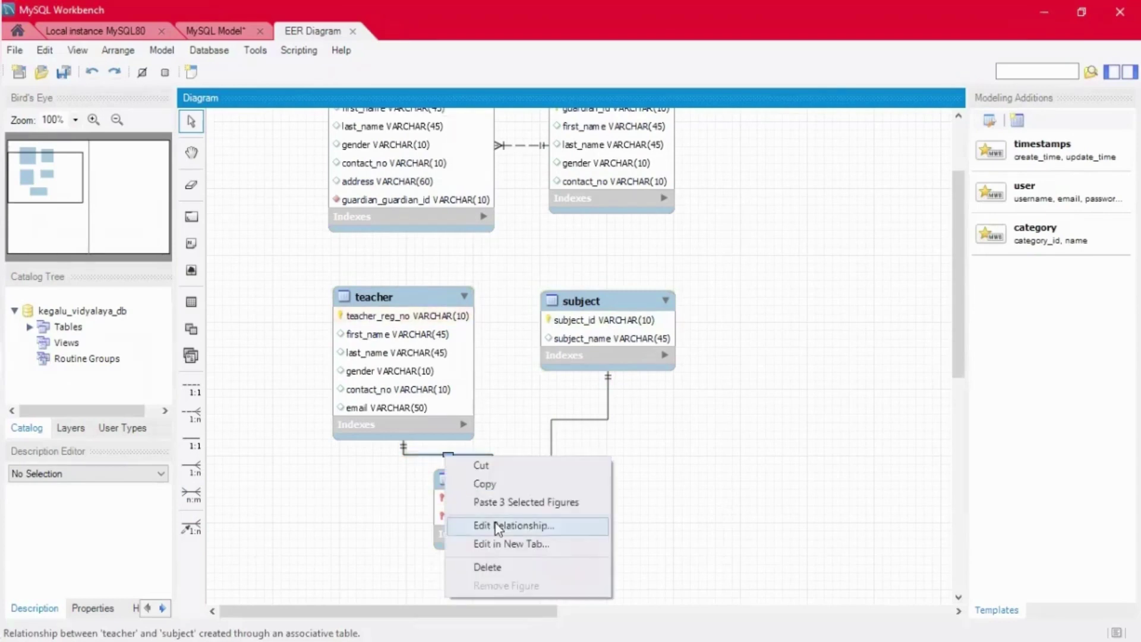
pyautogui.click(494, 525)
pyautogui.click(286, 606)
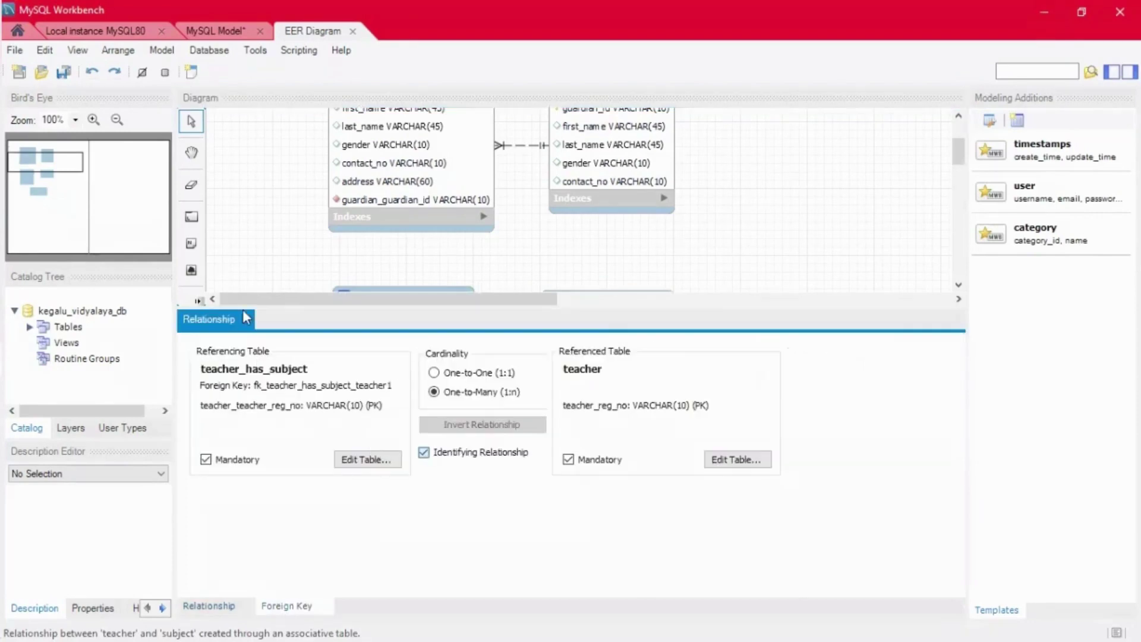
pyautogui.click(424, 452)
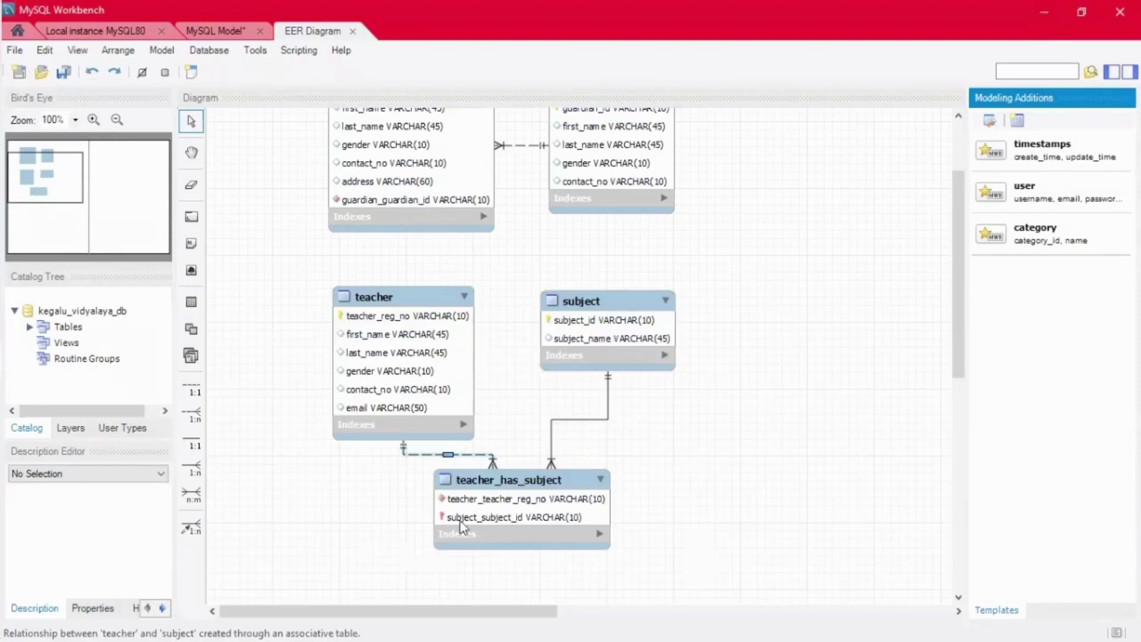
# - Open the teacher_has_subject table for editing, clear the primary key flag on subject_subject_id, and close the table editor
pyautogui.click(472, 483)
pyautogui.click(472, 484)
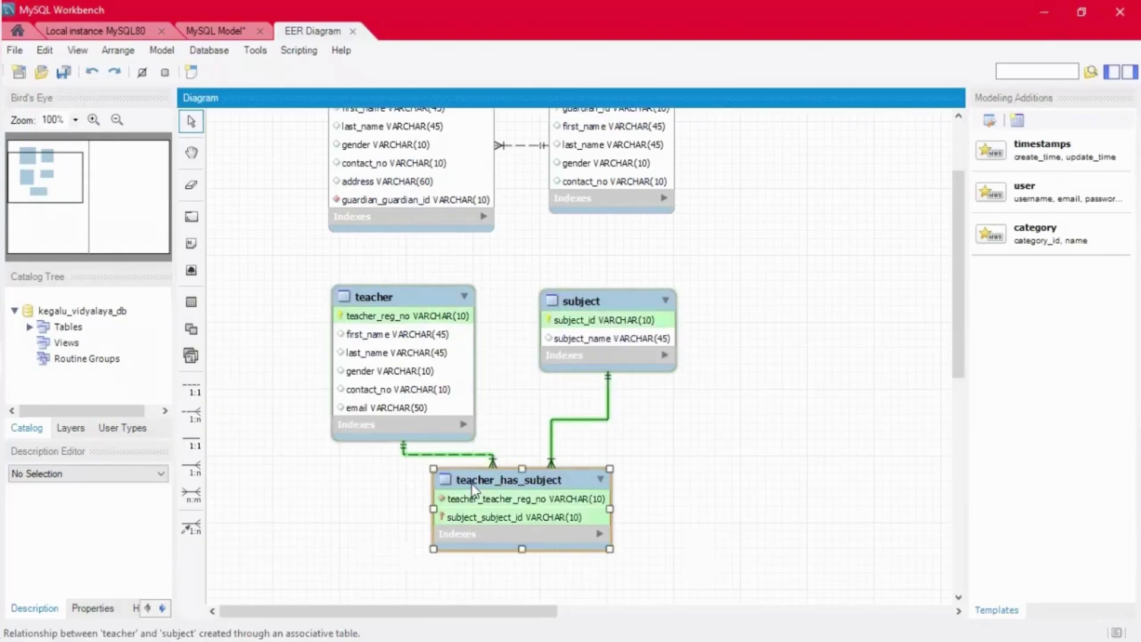
pyautogui.hotkey('ctrl', 'e')
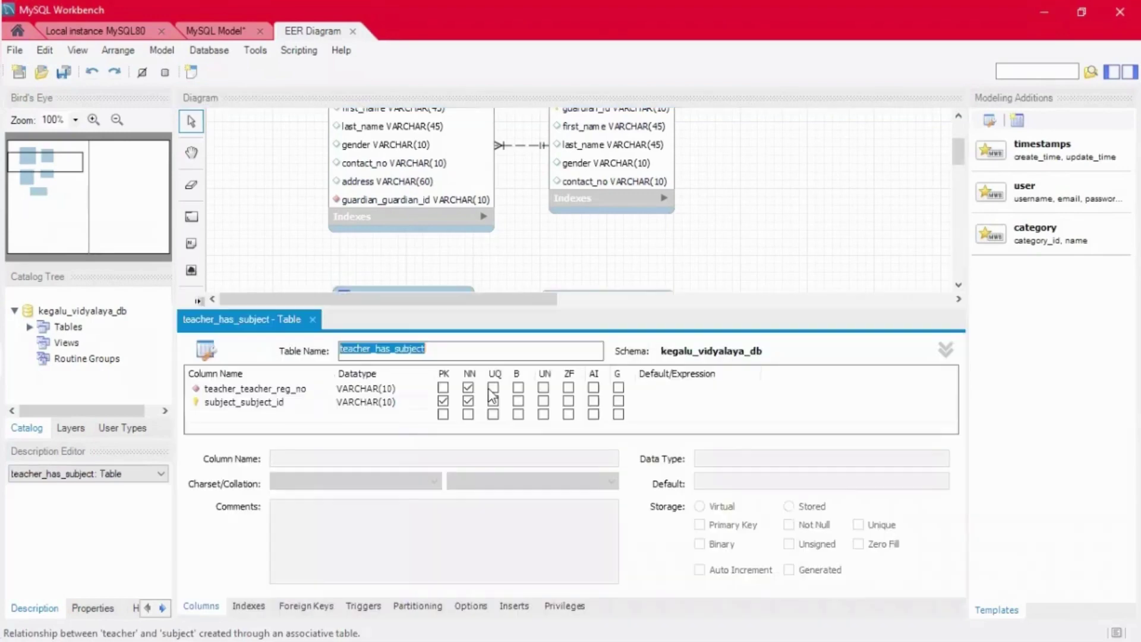
pyautogui.click(442, 402)
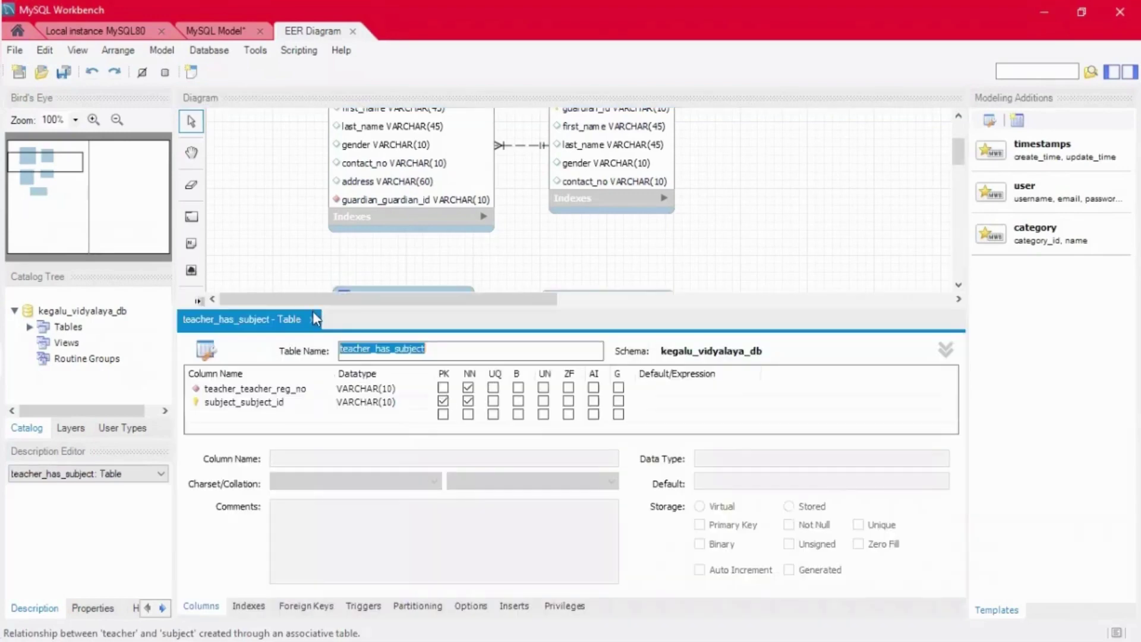
pyautogui.click(475, 354)
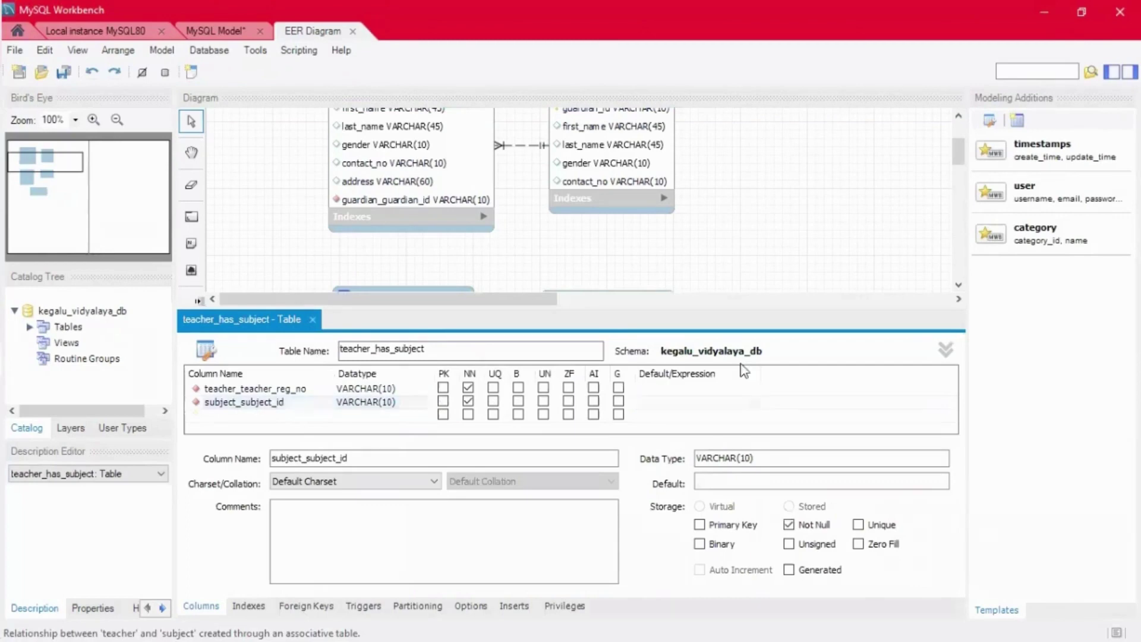
pyautogui.hotkey('ctrl', 'w')
pyautogui.click(917, 474)
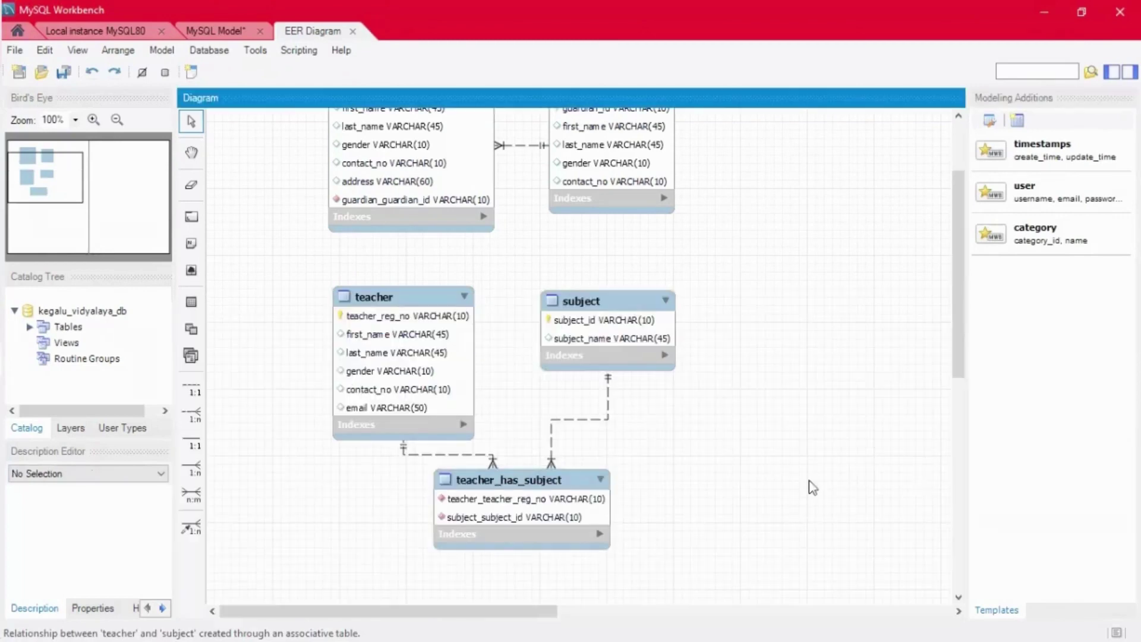
# - Look over the teacher and subject relationships in the diagram, then switch to Acrobat Reader and check Question Set 04.pdf from question 01 to 04
pyautogui.scroll(1, 802, 515)
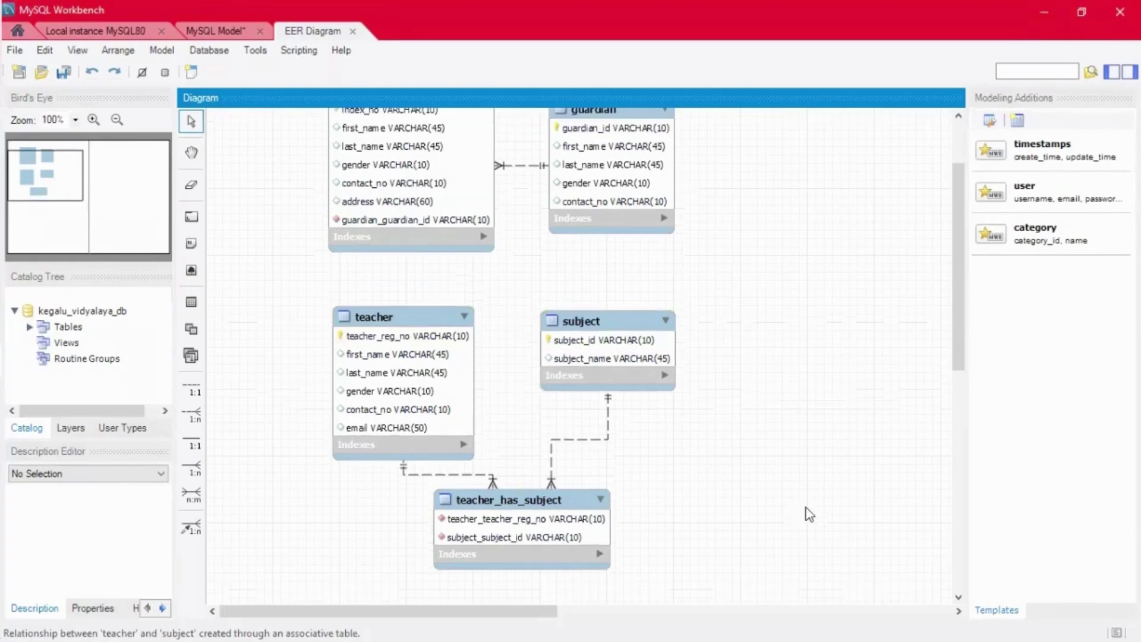
pyautogui.scroll(-2, 810, 514)
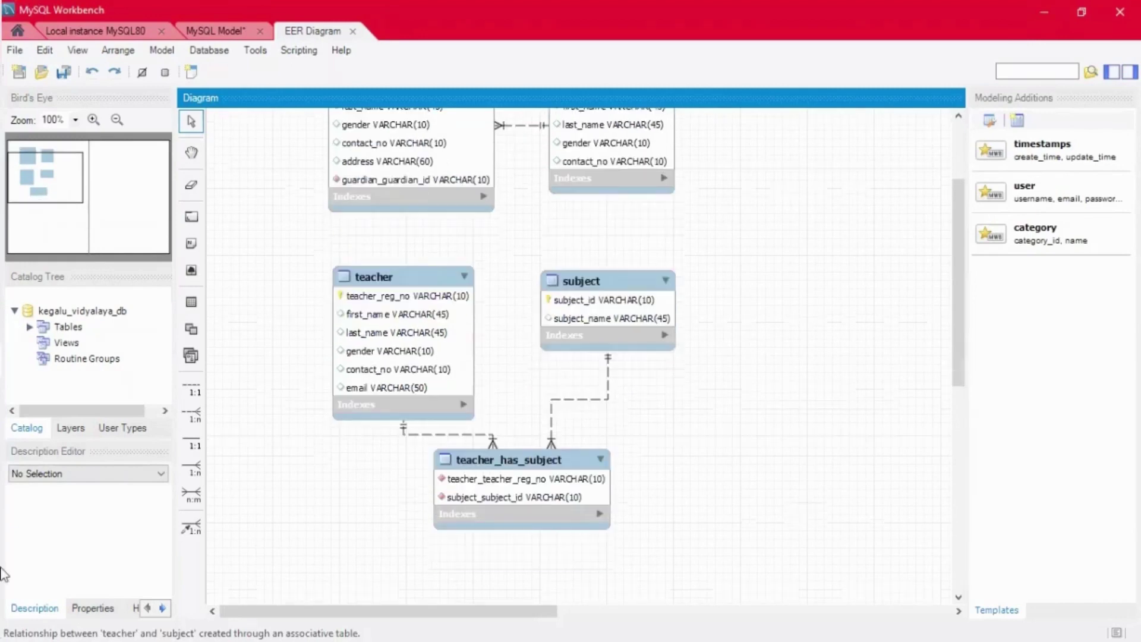
pyautogui.hotkey('alt', 'Tab')
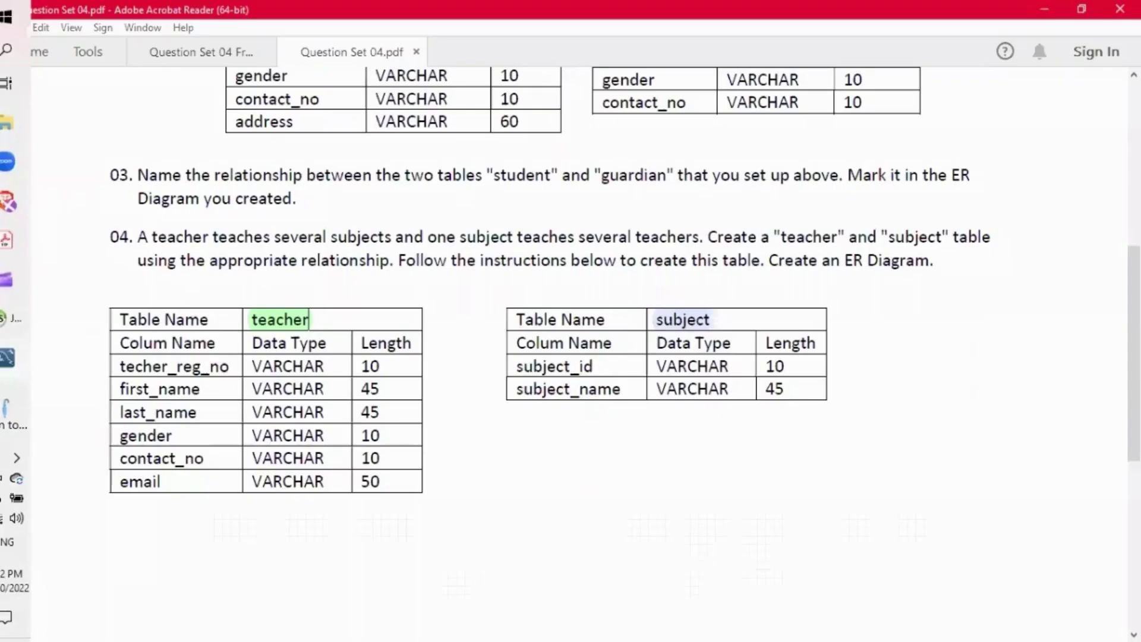
pyautogui.scroll(1, 570, 356)
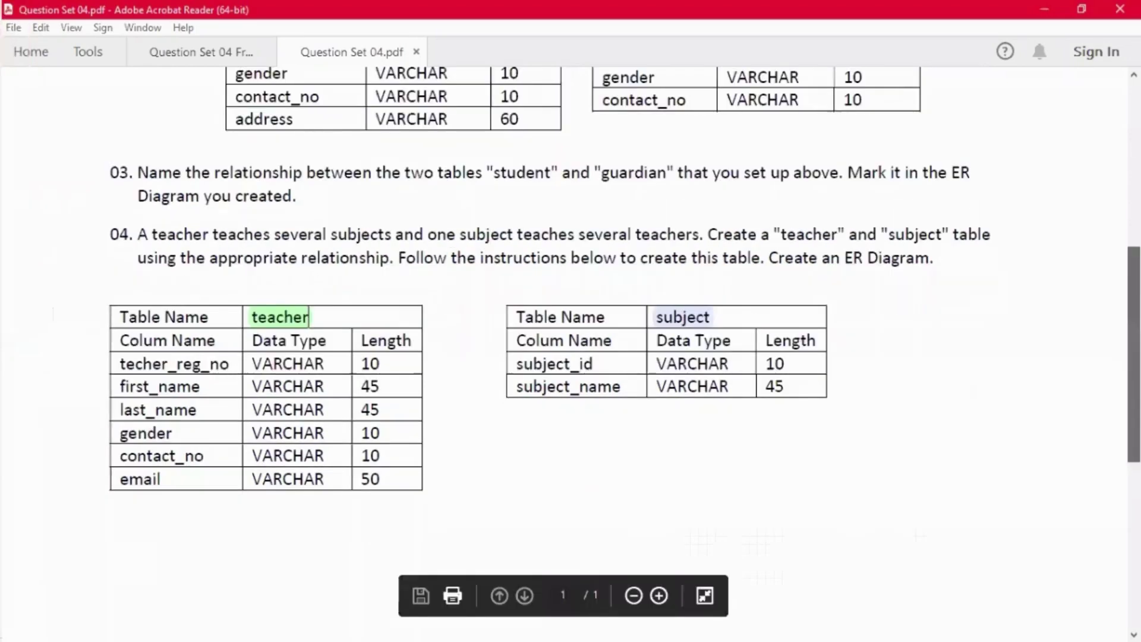
pyautogui.scroll(10, 571, 357)
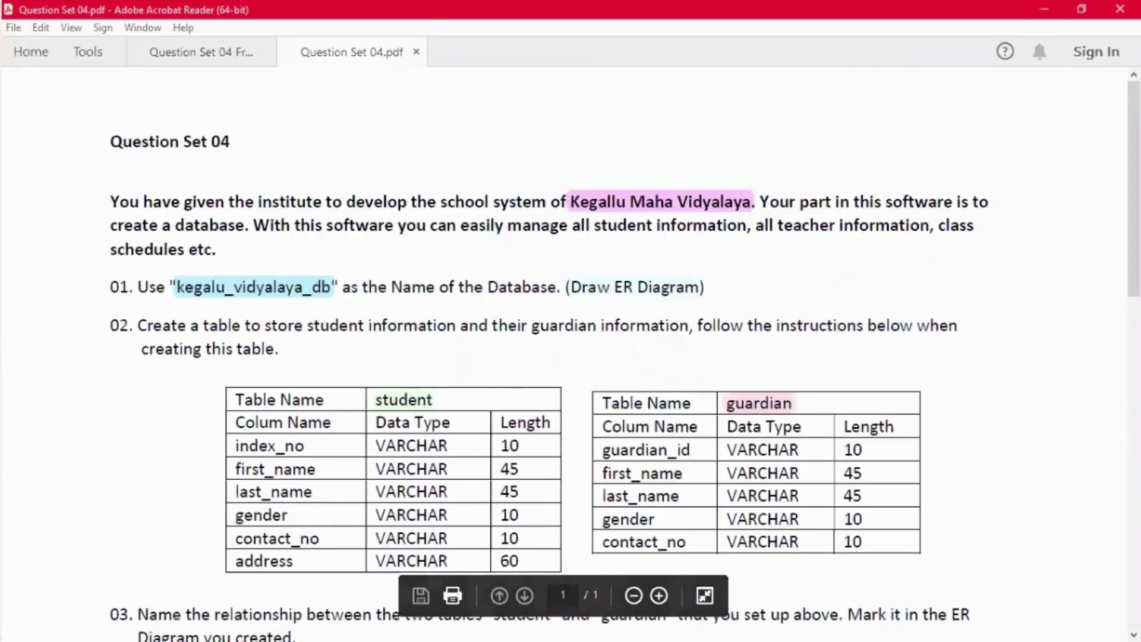
pyautogui.scroll(-10, 571, 356)
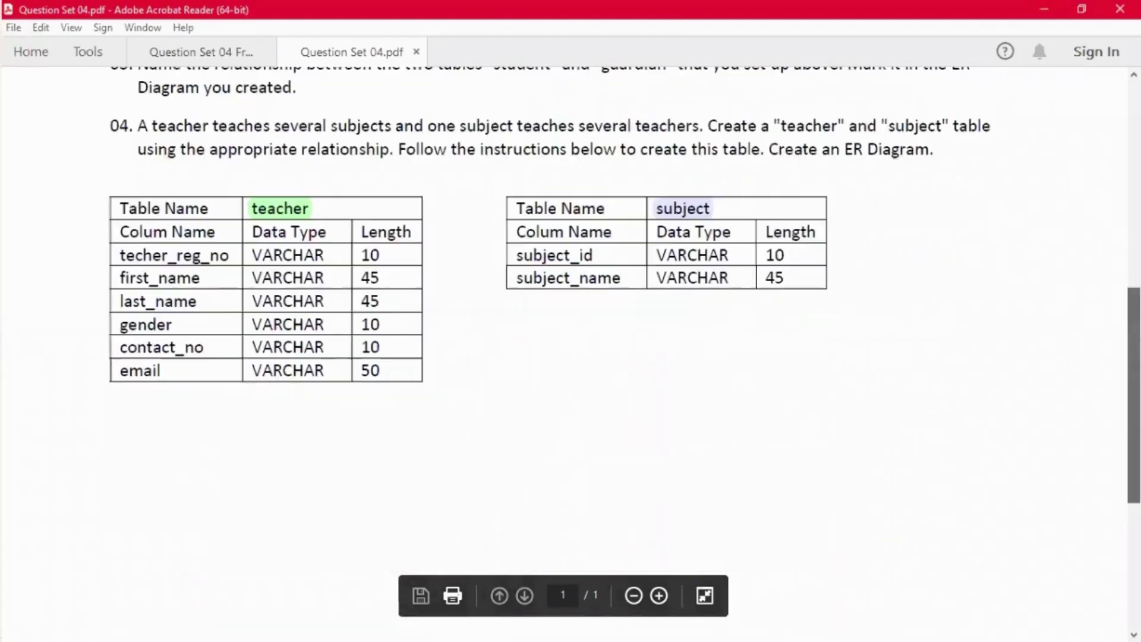
pyautogui.scroll(10, 2, 472)
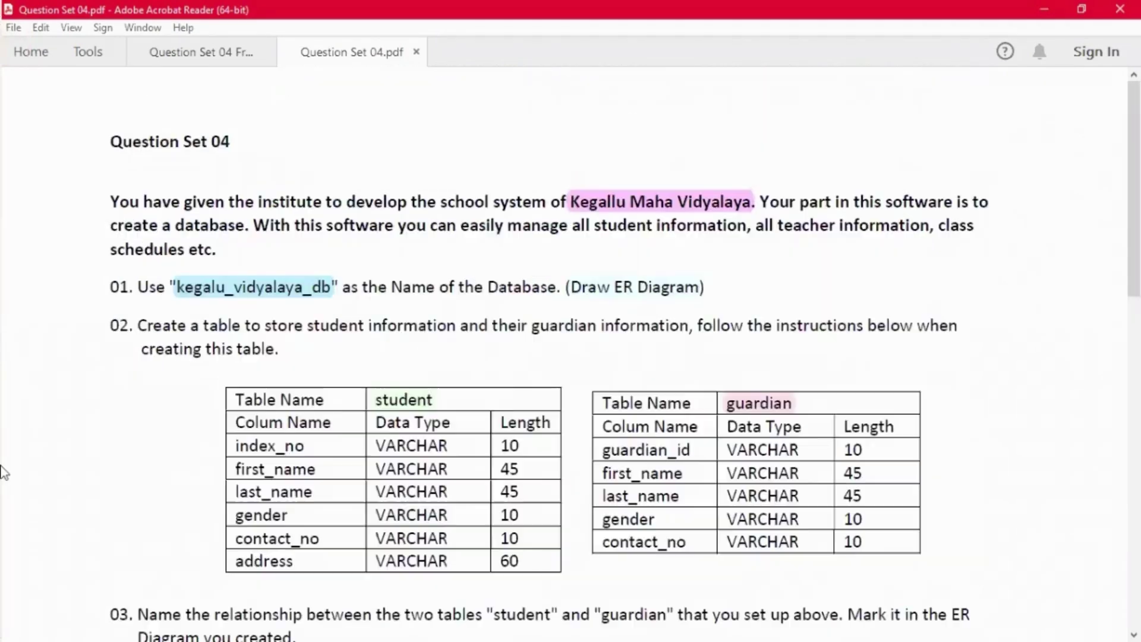
pyautogui.moveTo(31, 377)
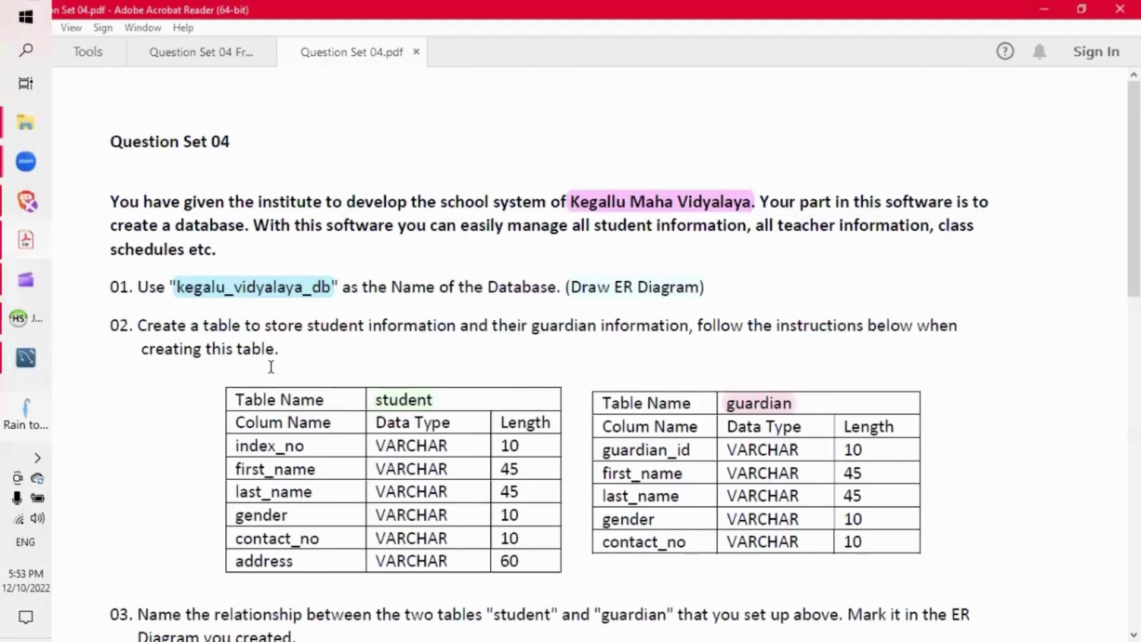